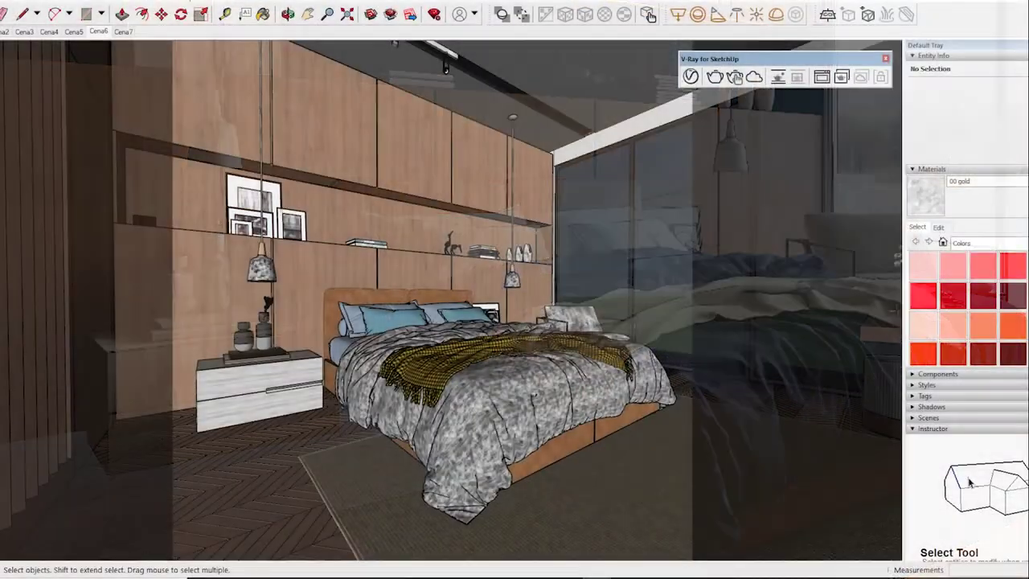
Step: Open the V-Ray Asset Editor from the V-Ray for SketchUp toolbar
click(691, 76)
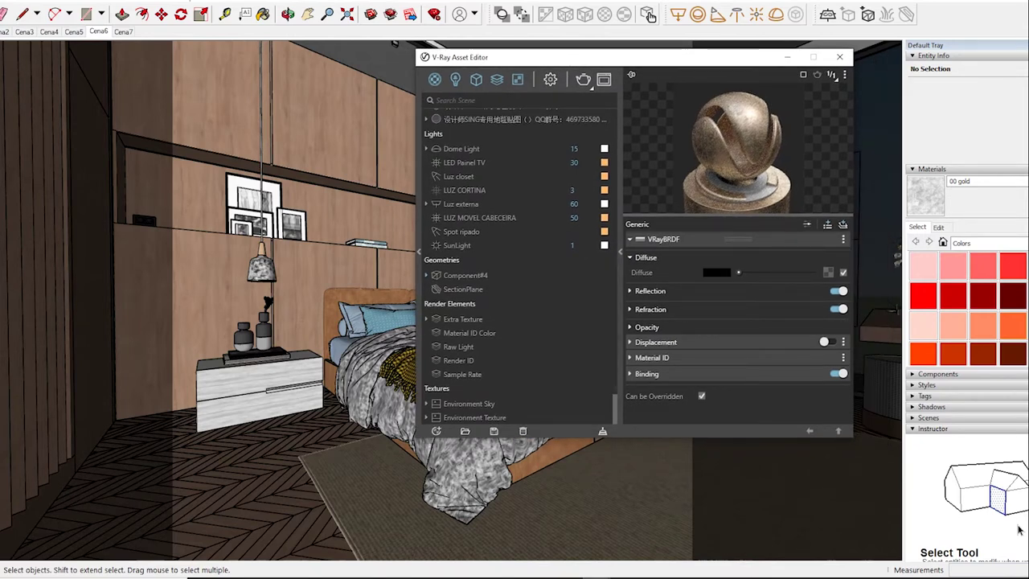
Step: Sample the herringbone floor material Piso_espinha_de_peixe and orbit to see more of the bedroom
click(647, 15)
click(185, 515)
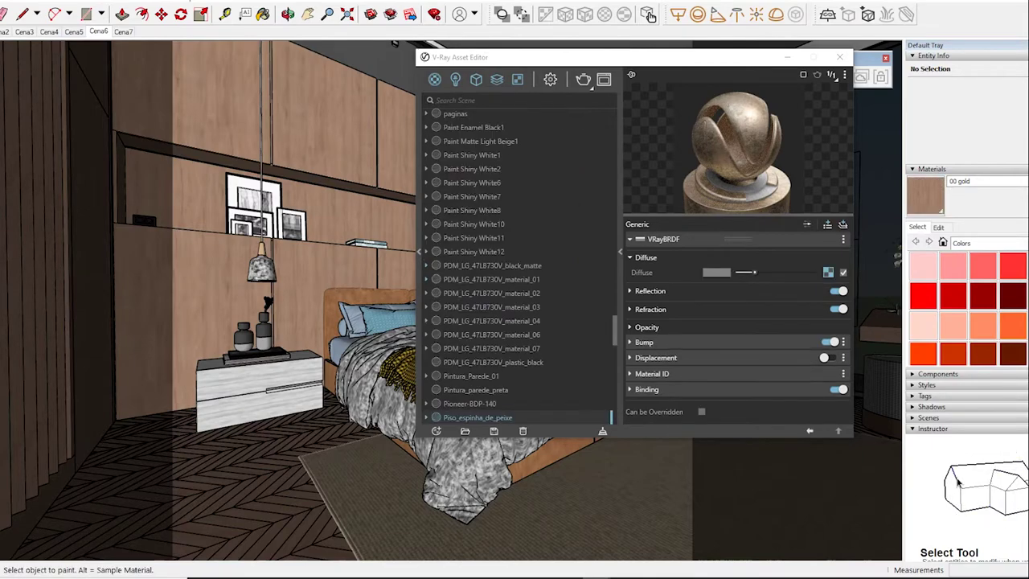
middle_drag(241, 337, 299, 312)
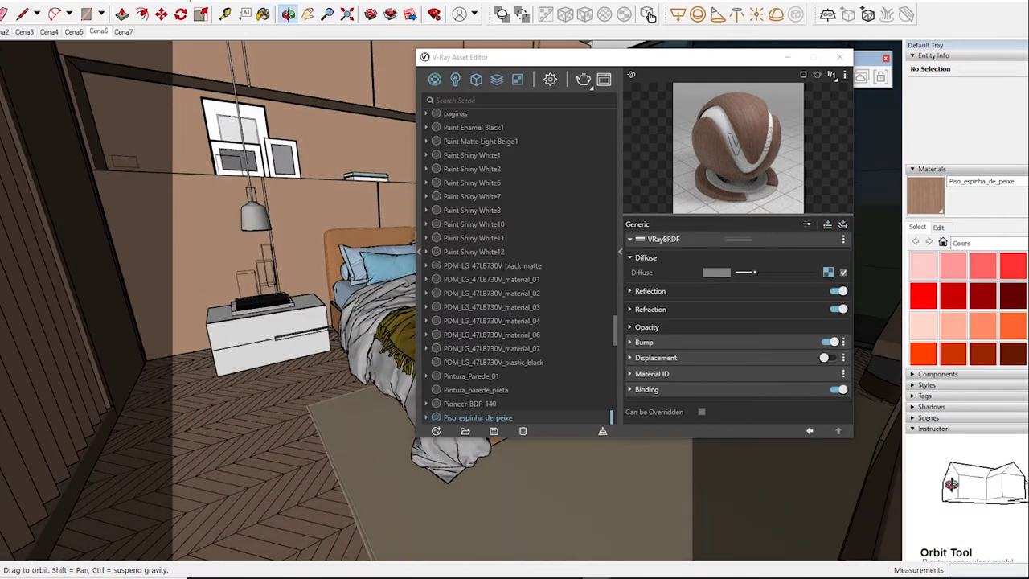
mouse_move(482, 57)
mouse_down()
mouse_move(634, 69)
mouse_move(613, 46)
mouse_up()
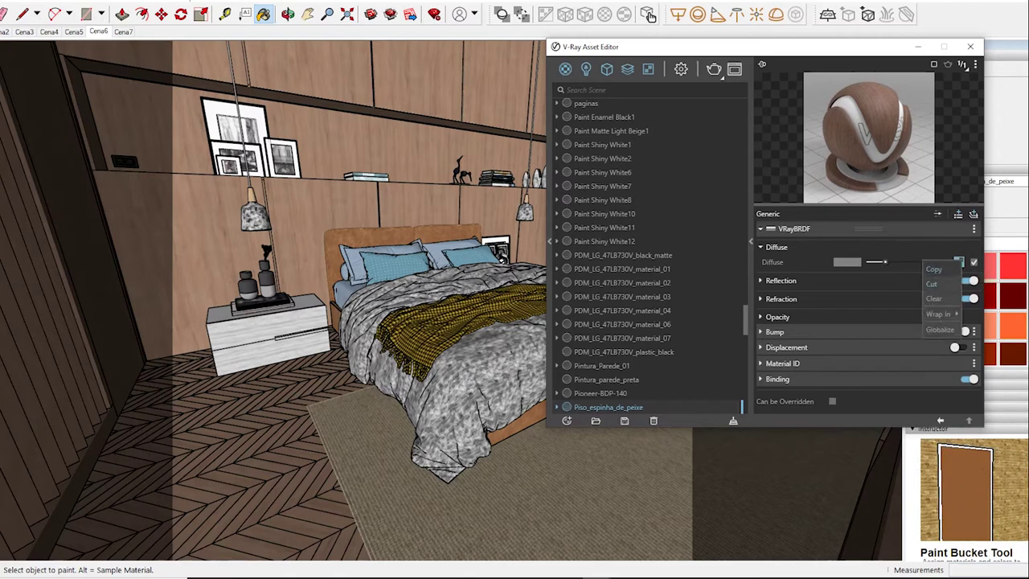
Step: Change the floor's bump amount from 0.12 to 0.15 and expand its reflection settings
click(774, 331)
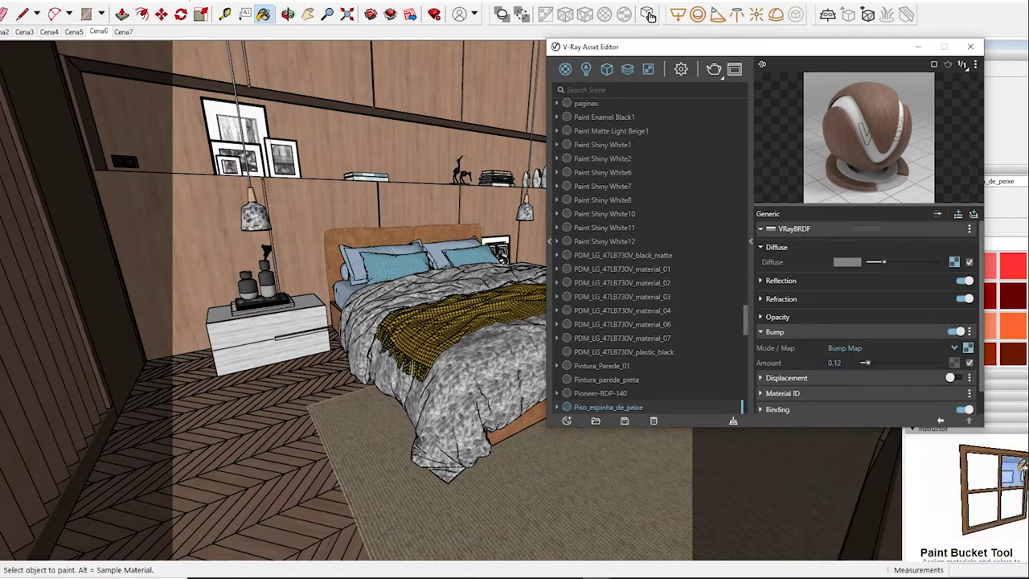
click(836, 362)
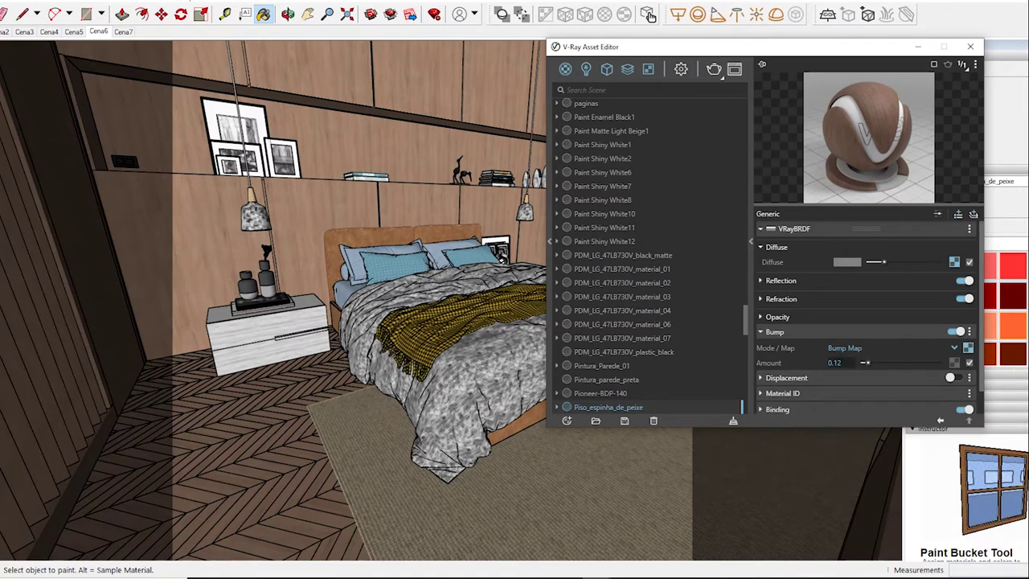
key(BackSpace)
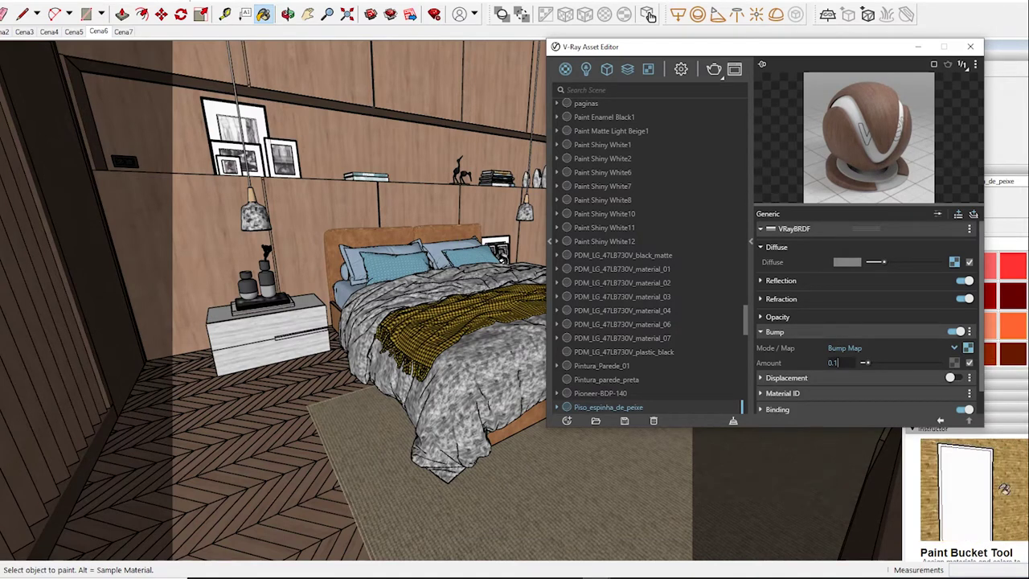
key(Return)
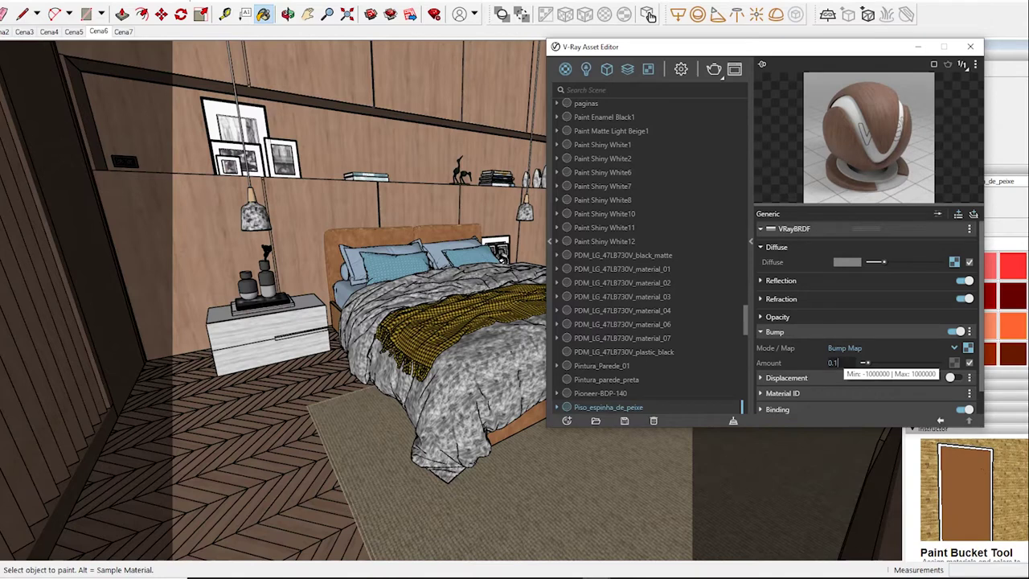
text(5)
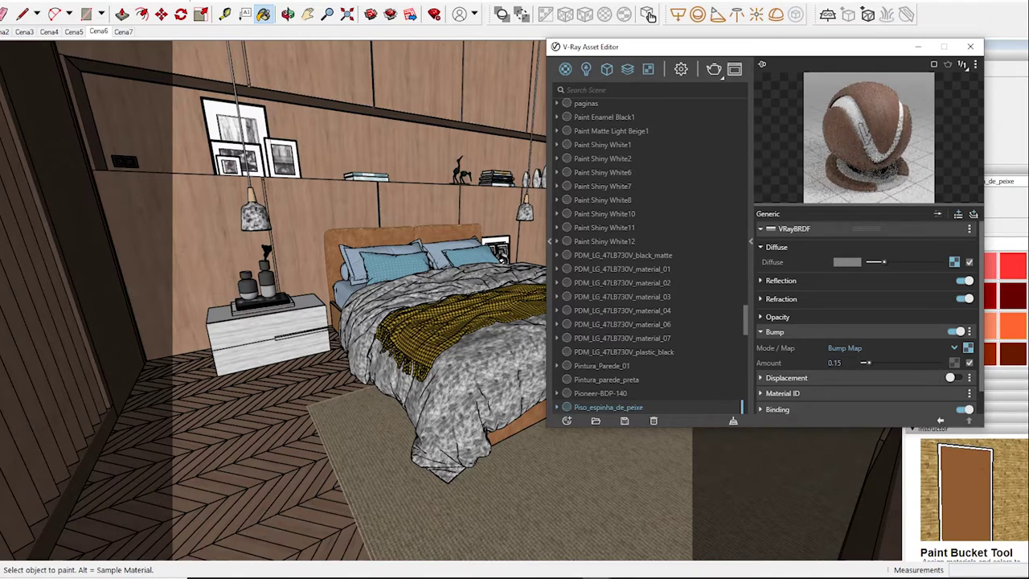
click(781, 281)
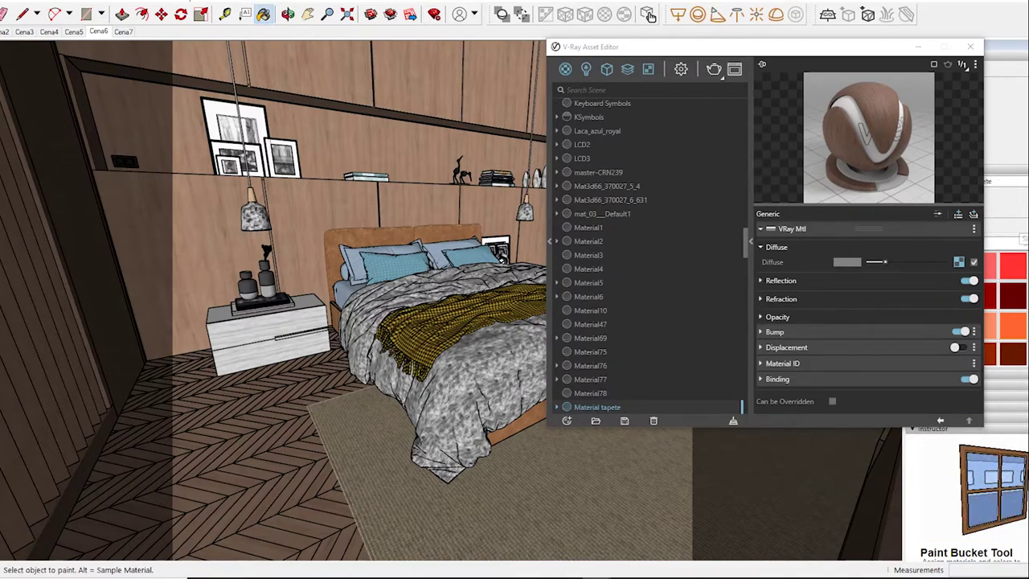
drag(723, 47, 619, 45)
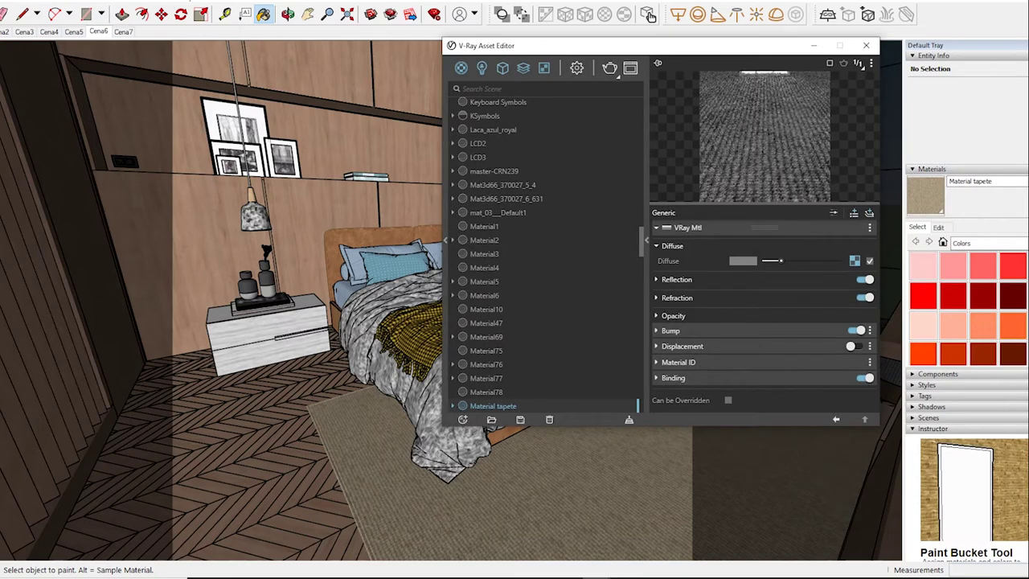
Step: Sample the rug's Material tapete and preview it on the generic sphere
key(space)
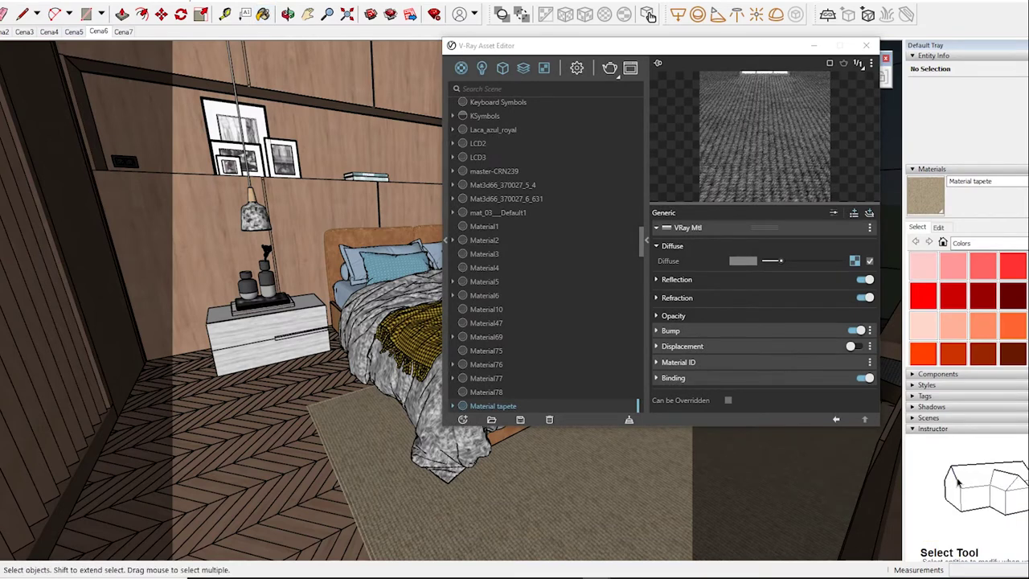
key(b)
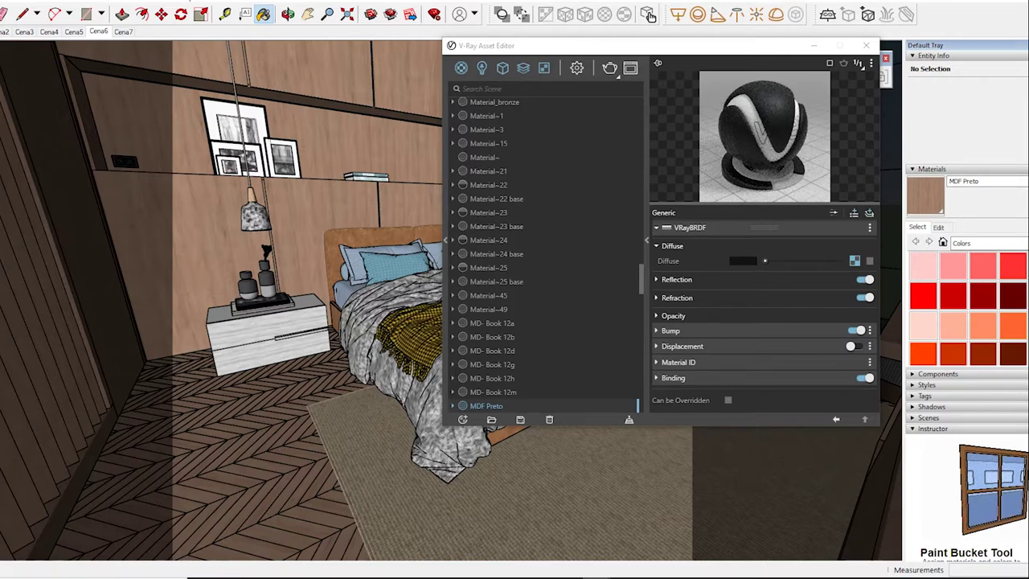
key(alt)
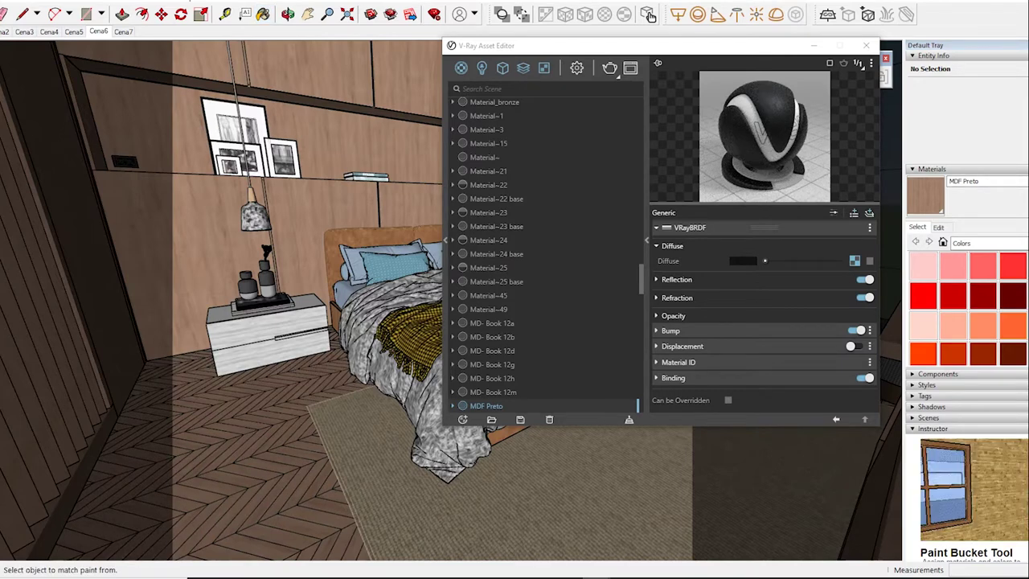
alt+click(378, 482)
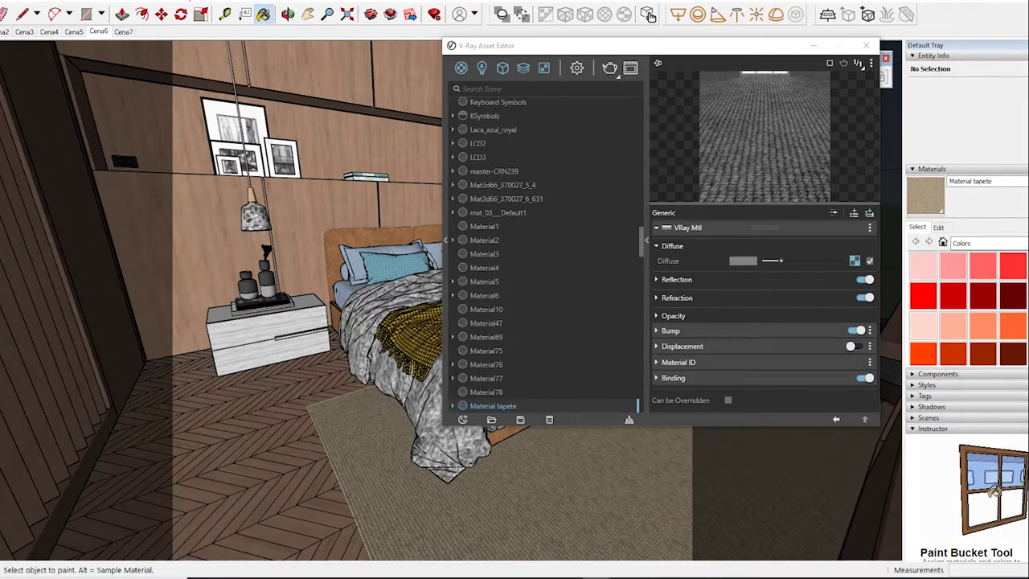
click(861, 63)
click(808, 78)
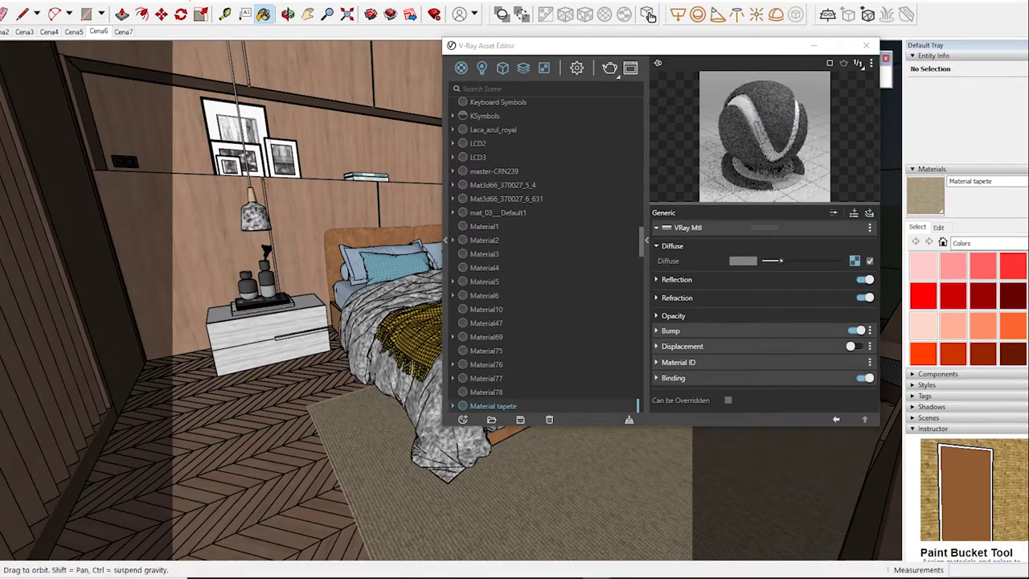
middle_drag(257, 361, 242, 358)
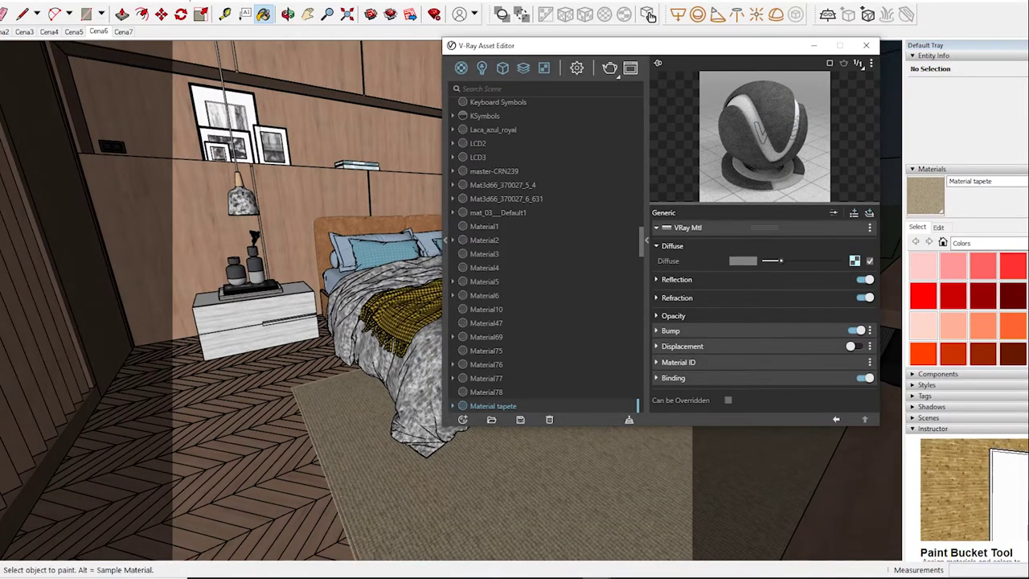
Step: Enable the carpet's bump at amount 0.75, then bring up Laca_azul_royal's reflection settings
right_click(853, 261)
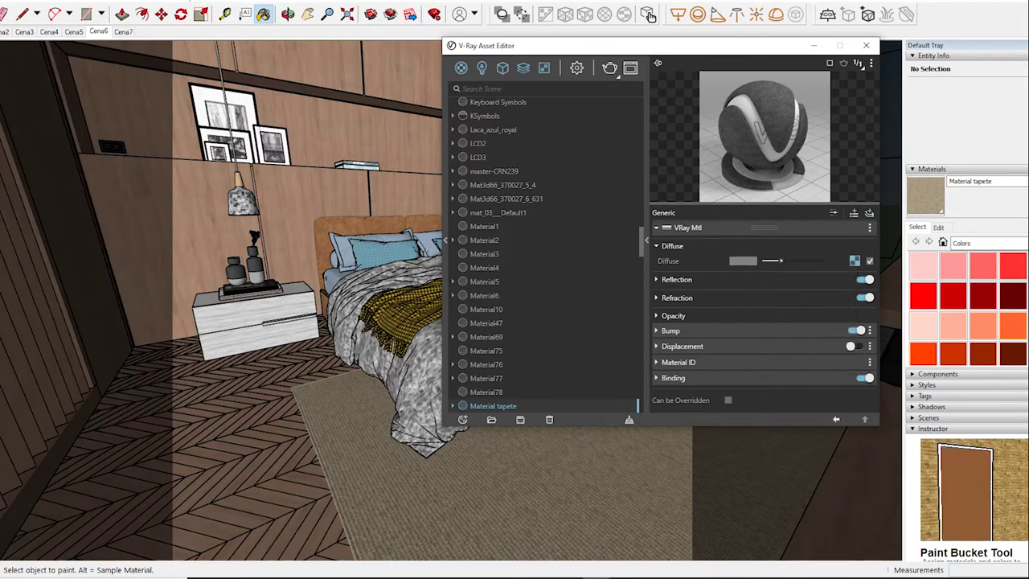
click(859, 331)
right_click(850, 260)
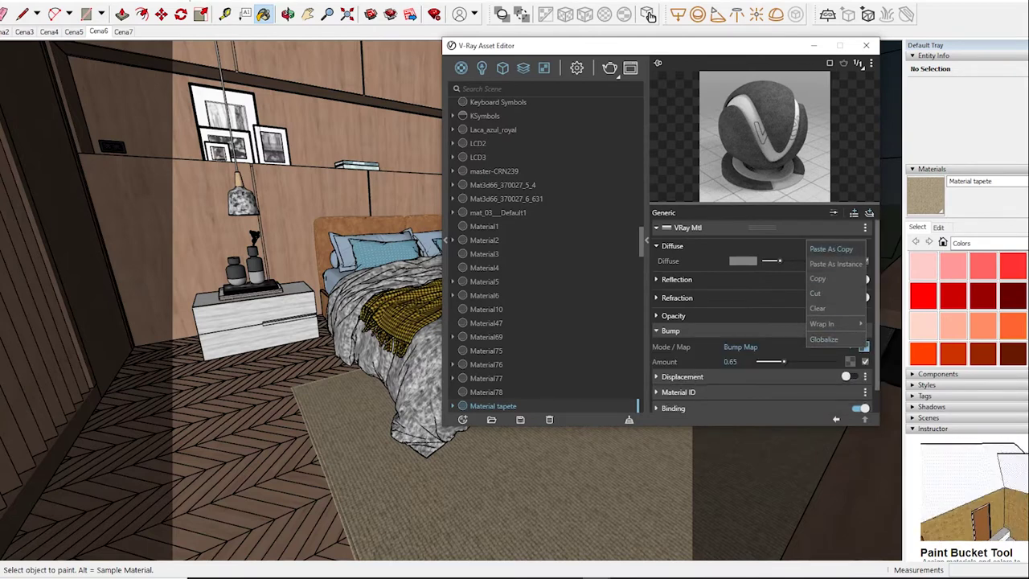
key(Escape)
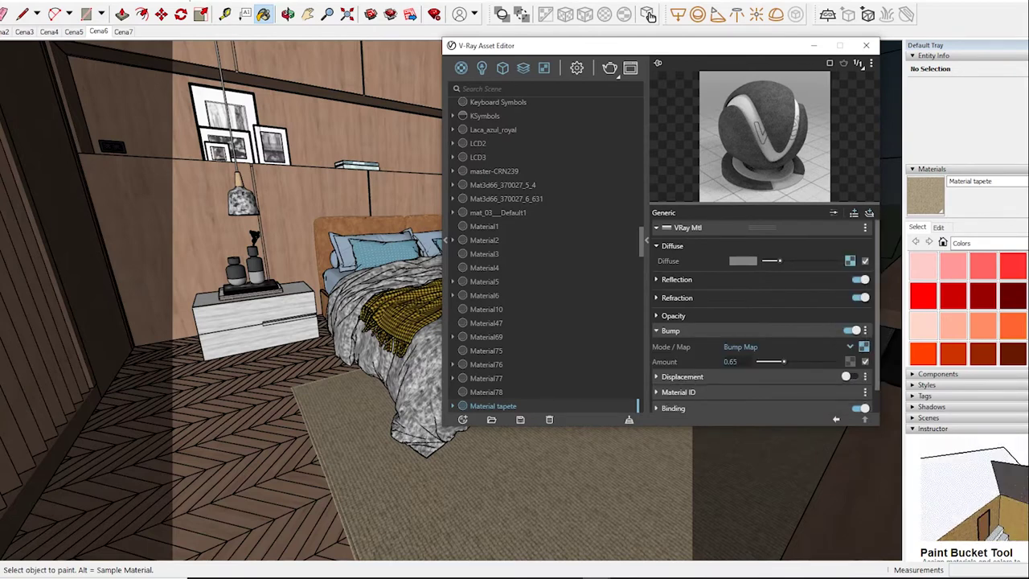
drag(784, 362, 787, 361)
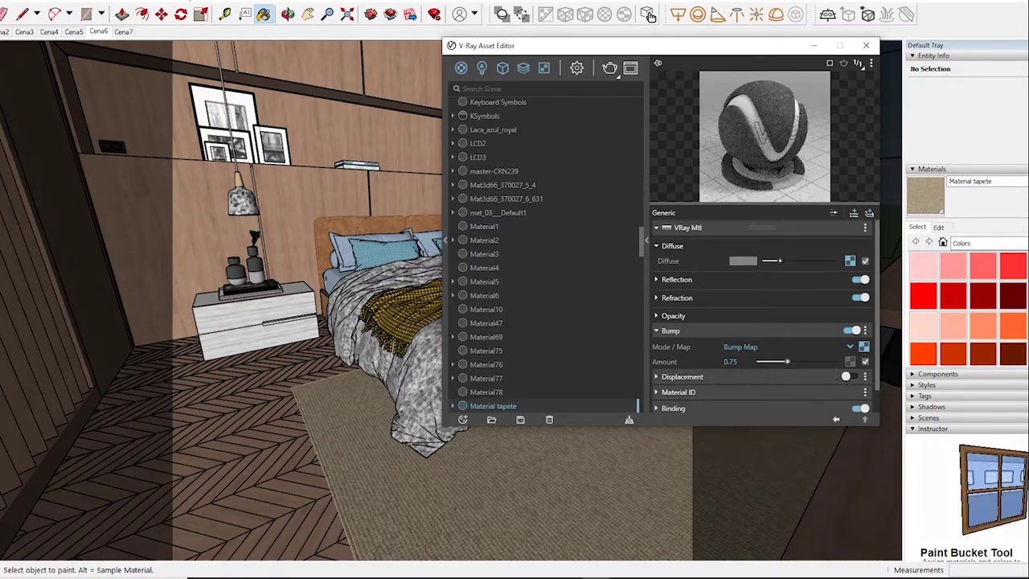
click(676, 278)
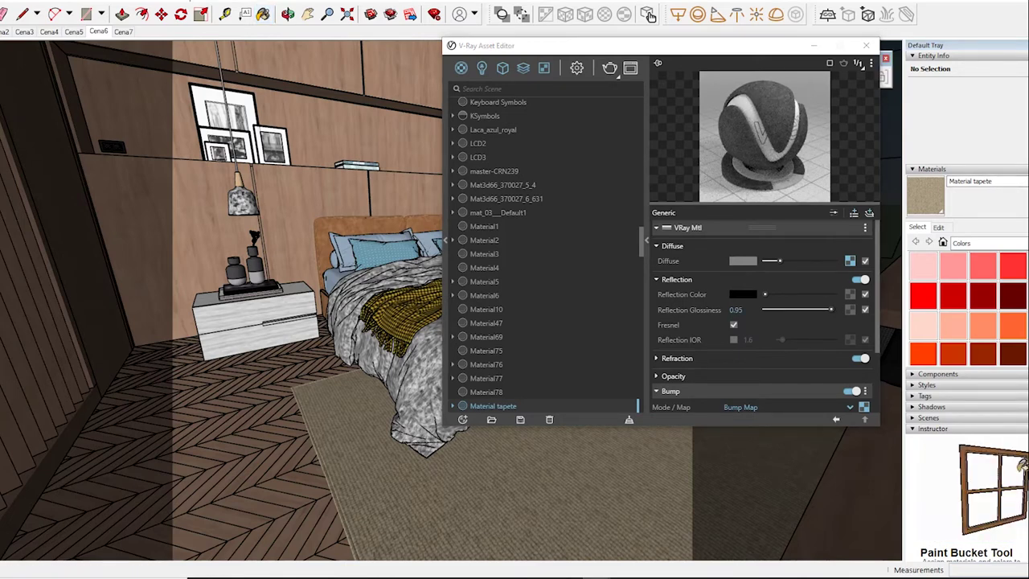
click(493, 129)
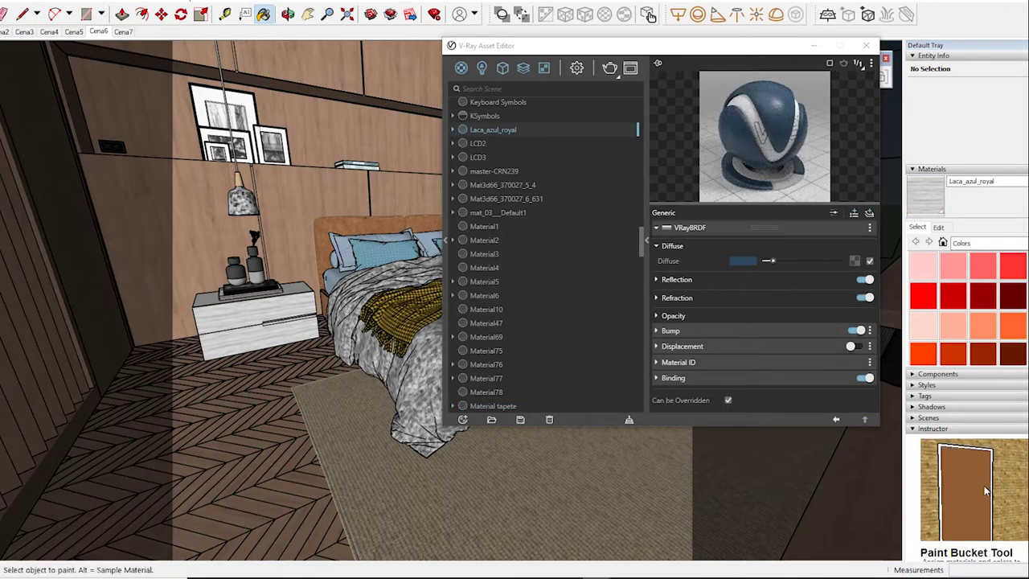
click(676, 279)
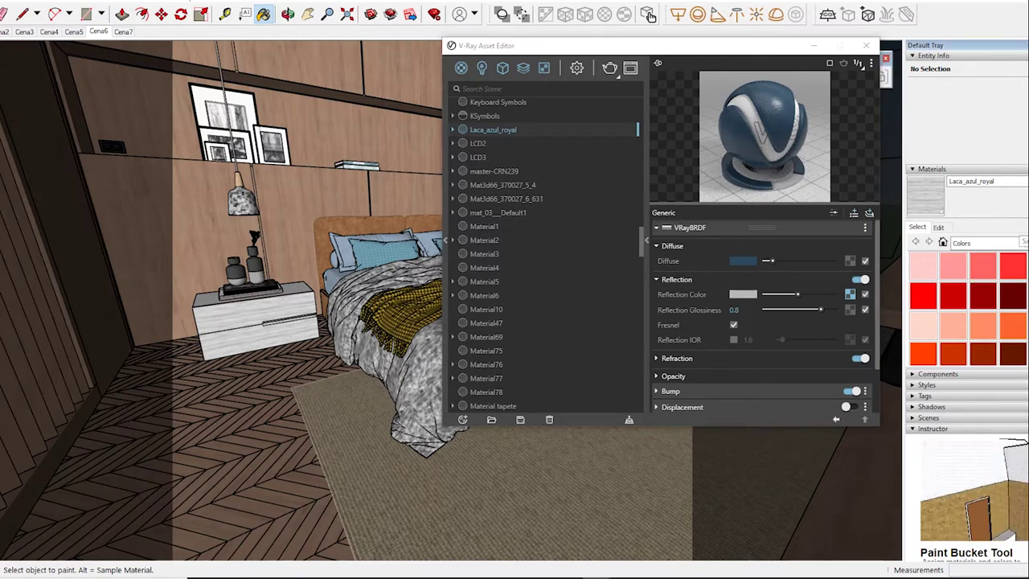
Step: Sample Cimento and raise its reflection glossiness from 0.85 to 0.9
key(alt)
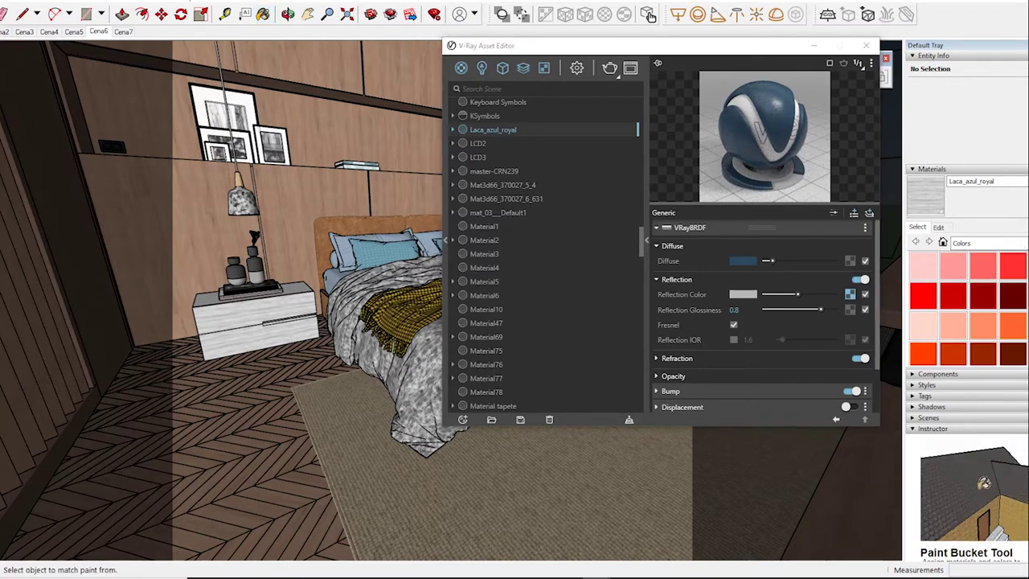
alt+click(796, 491)
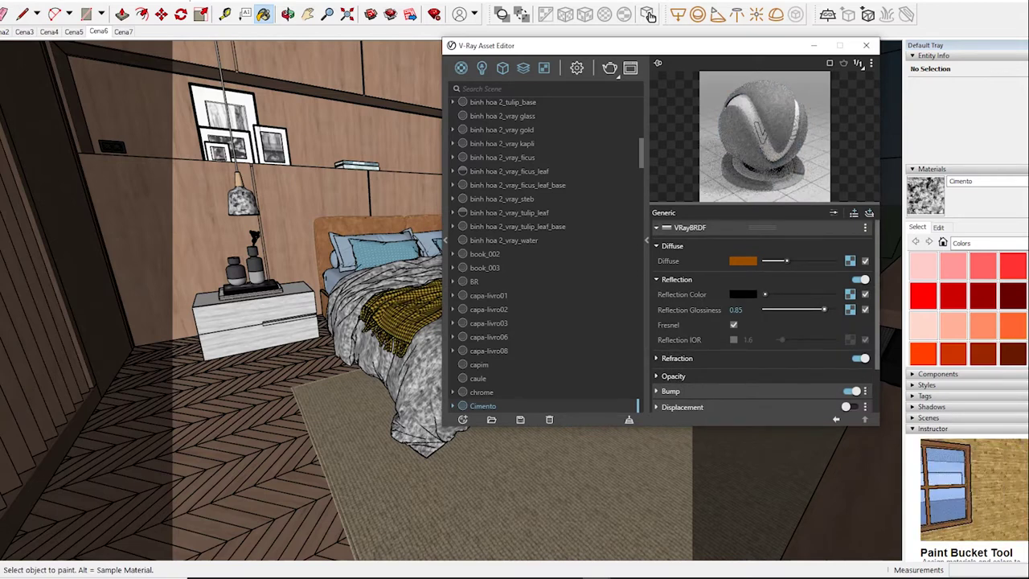
drag(823, 310, 827, 309)
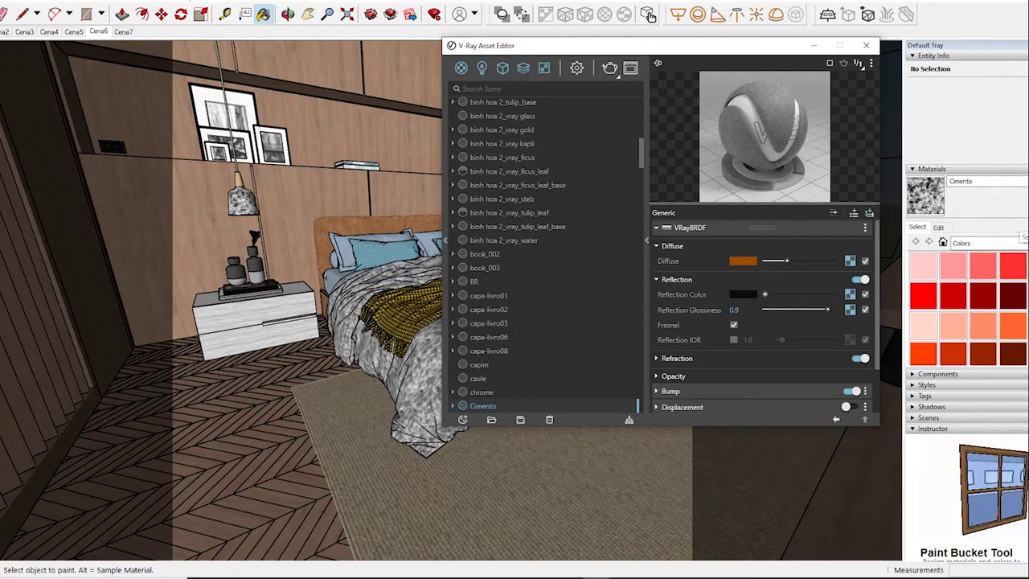
key(alt)
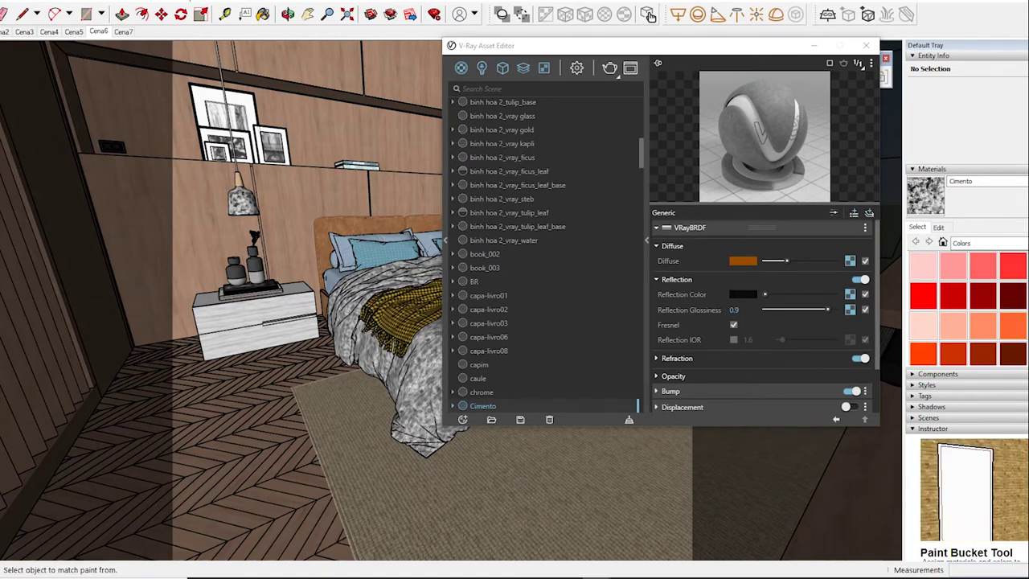
alt+click(378, 256)
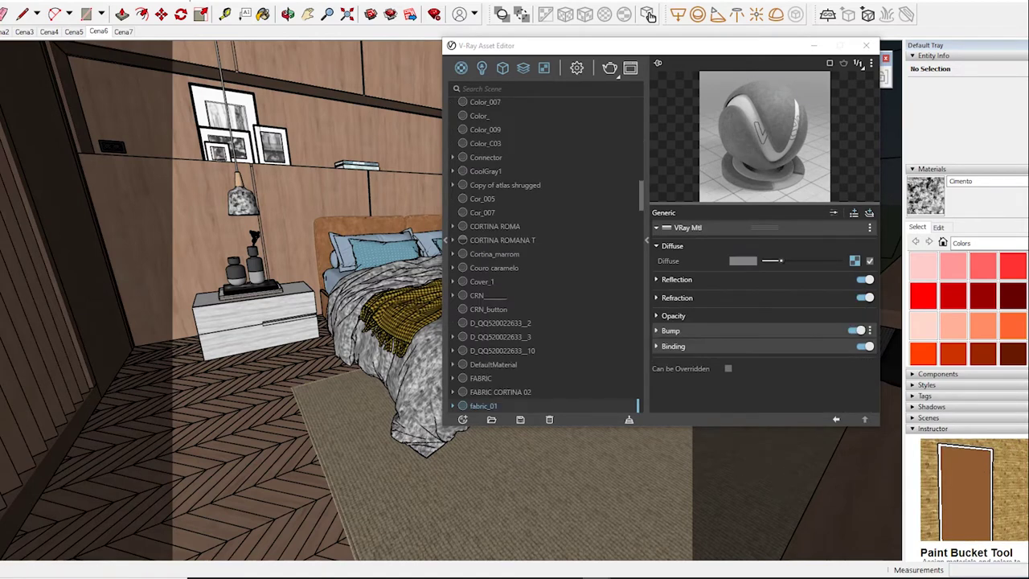
Step: Slightly darken the fabric_01 bedding material's reflection colour
drag(547, 45, 627, 25)
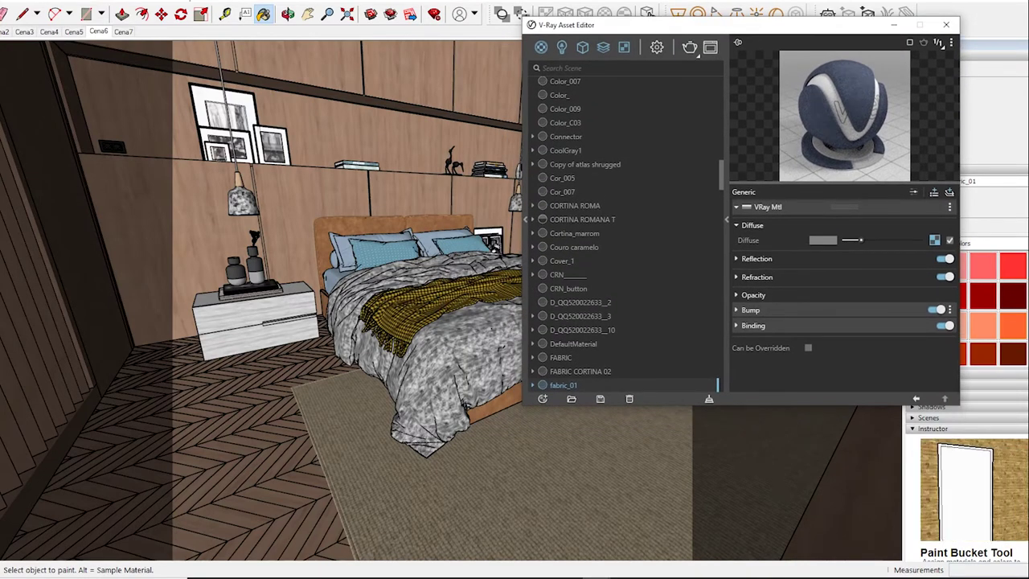
click(757, 258)
drag(847, 274, 845, 273)
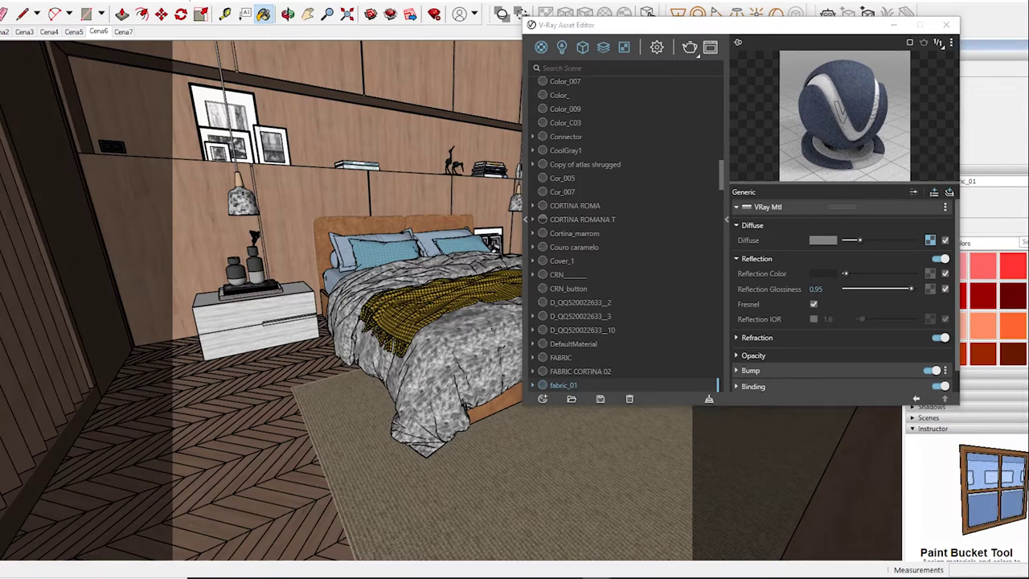
key(alt)
Step: Orbit toward the track-light wall, passing through the saved Cena6 view
middle_click(321, 402)
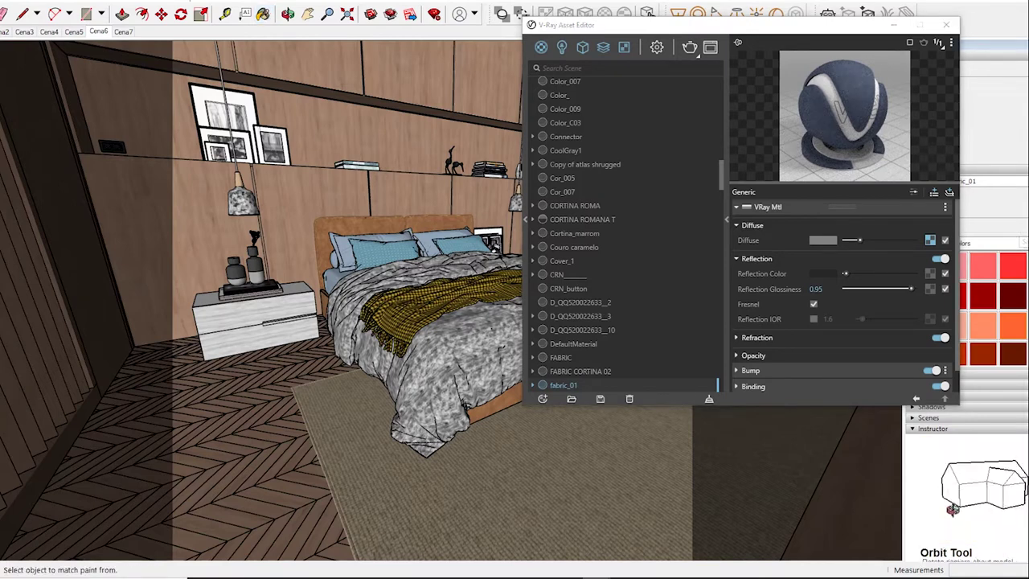
middle_drag(321, 322, 362, 241)
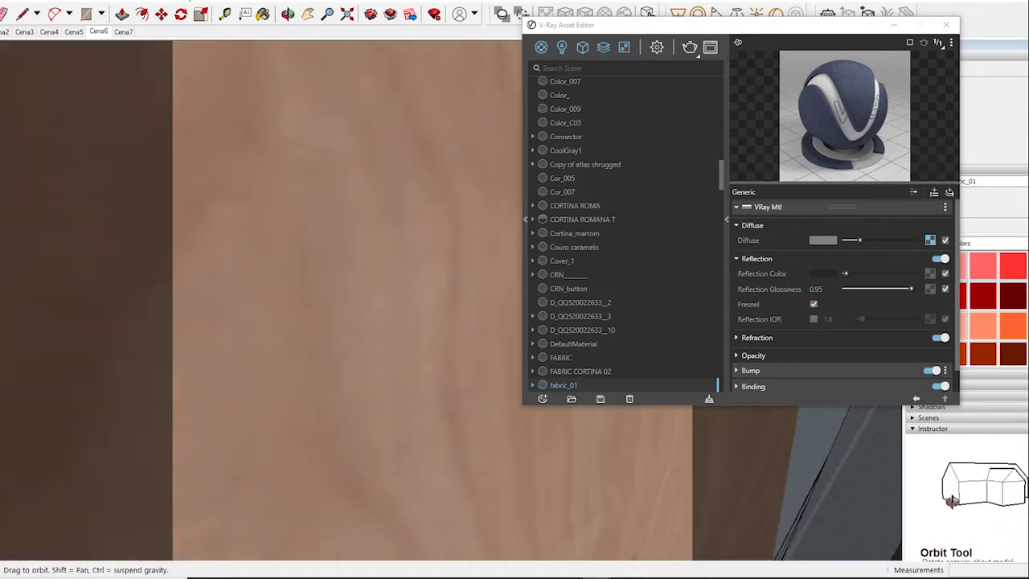
middle_drag(321, 322, 370, 306)
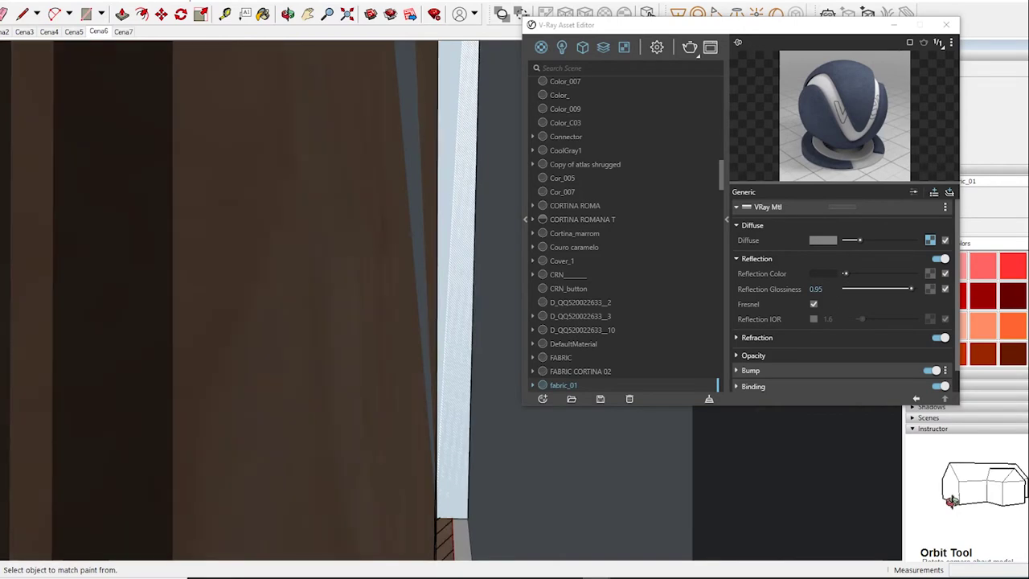
click(99, 31)
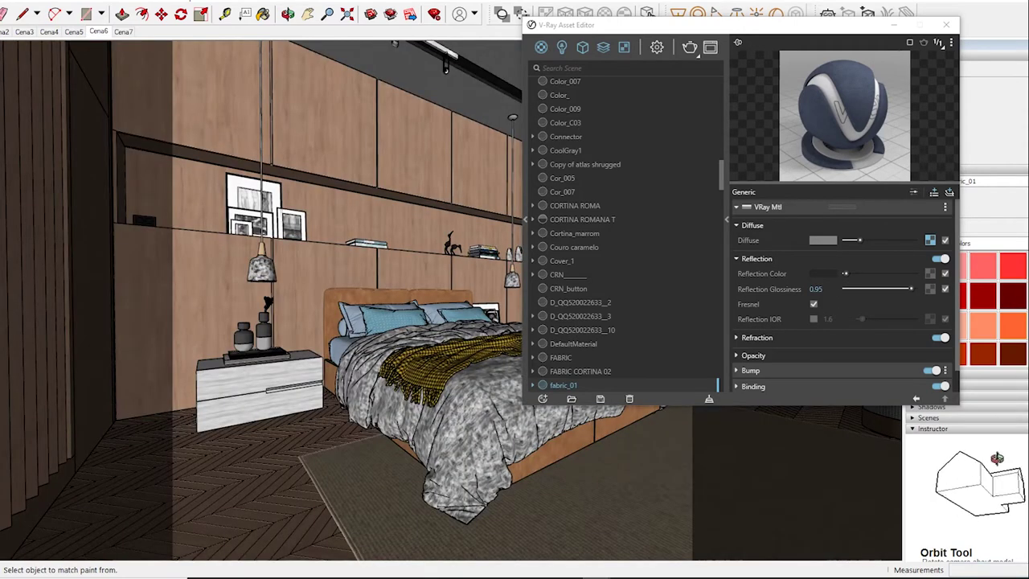
middle_drag(321, 321, 450, 289)
key(b)
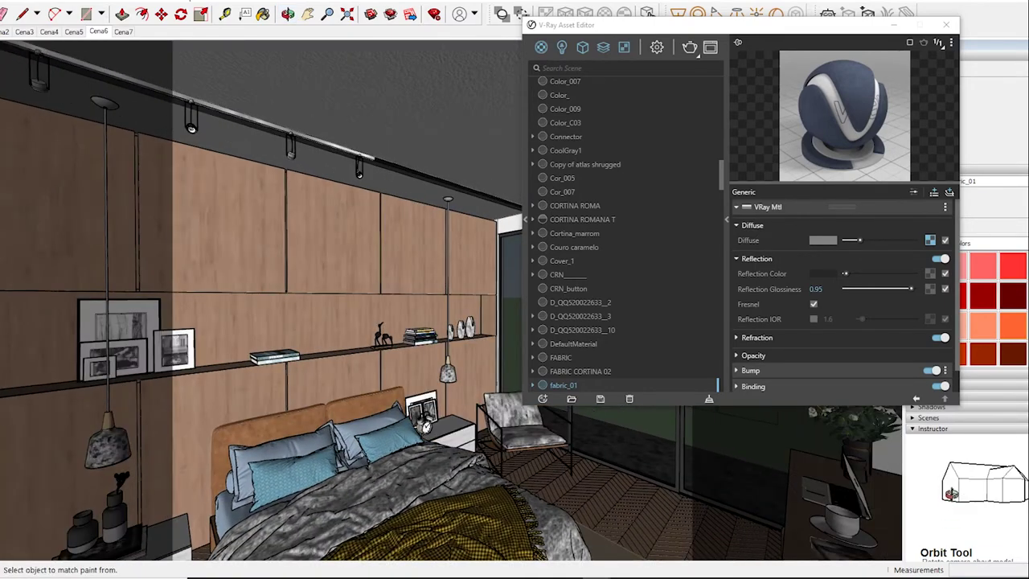
Step: Sample the FORRO ceiling material and review its bump and reflection settings
alt+click(425, 425)
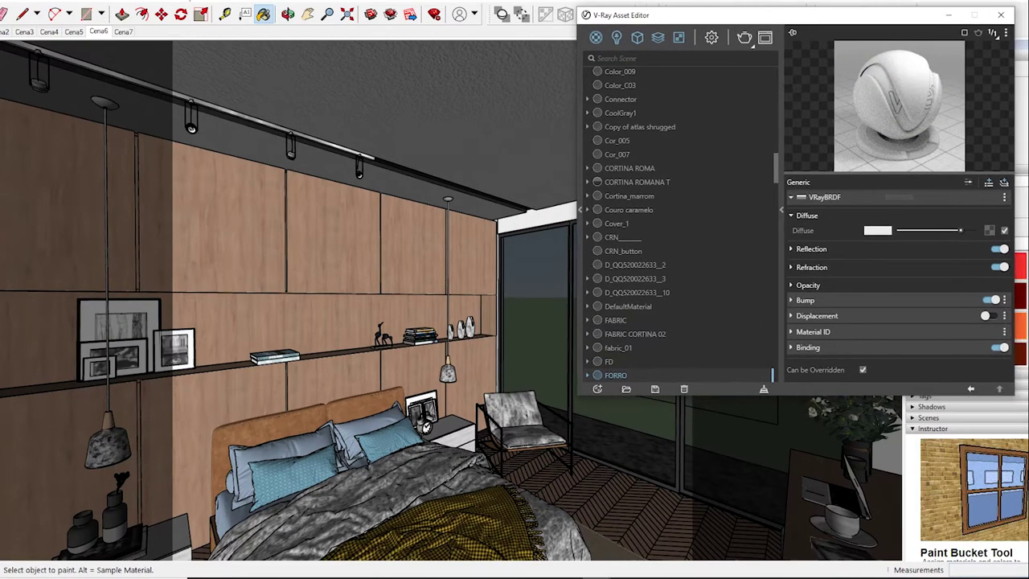
click(804, 300)
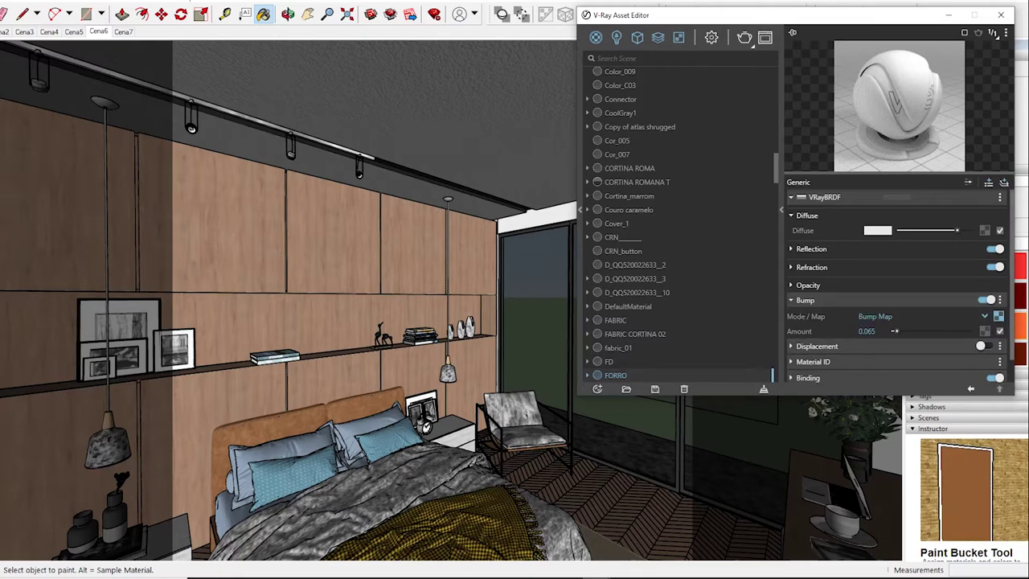
click(811, 248)
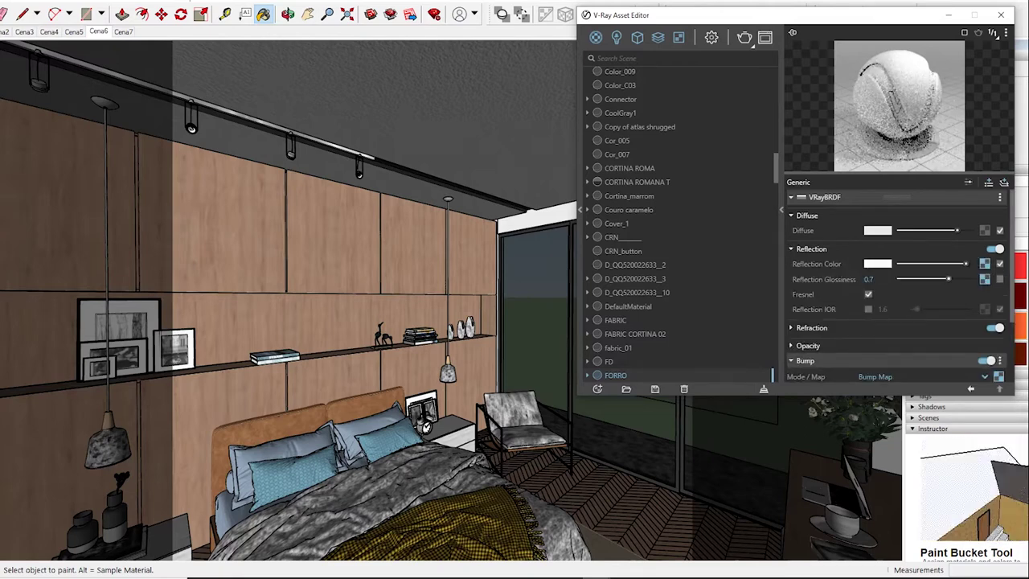
scroll(892, 322, down, 2)
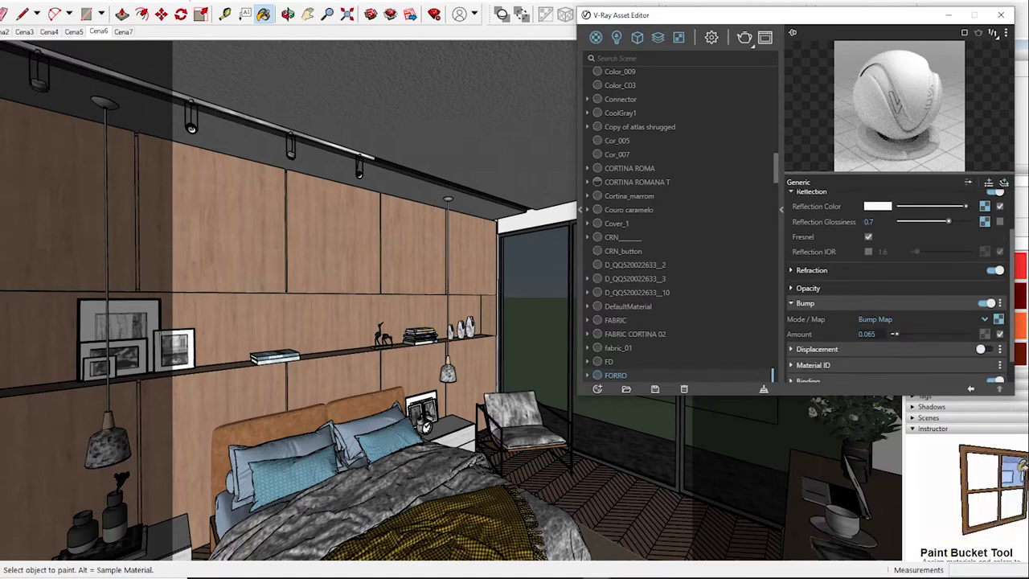
scroll(892, 321, up, 2)
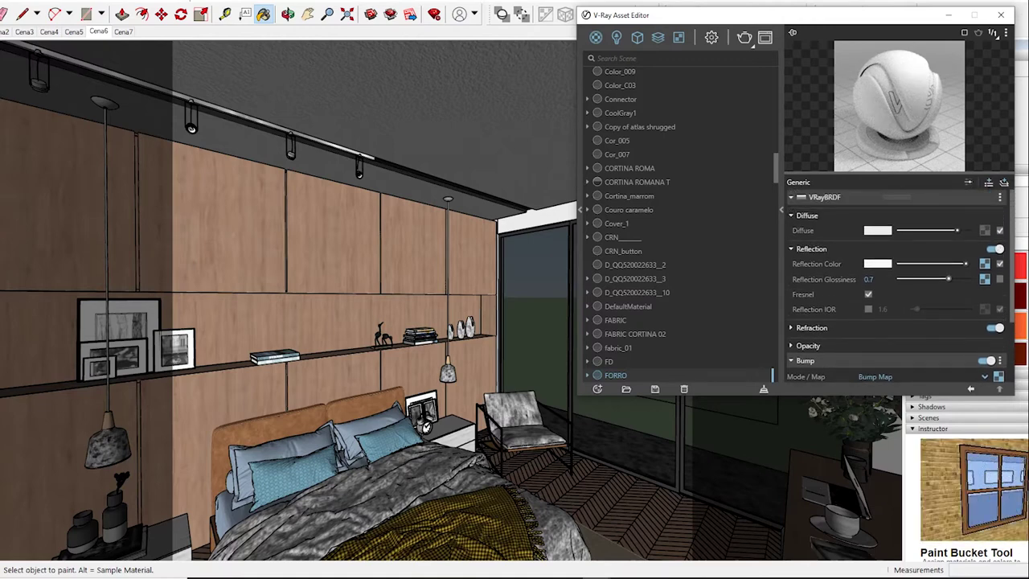
key(alt)
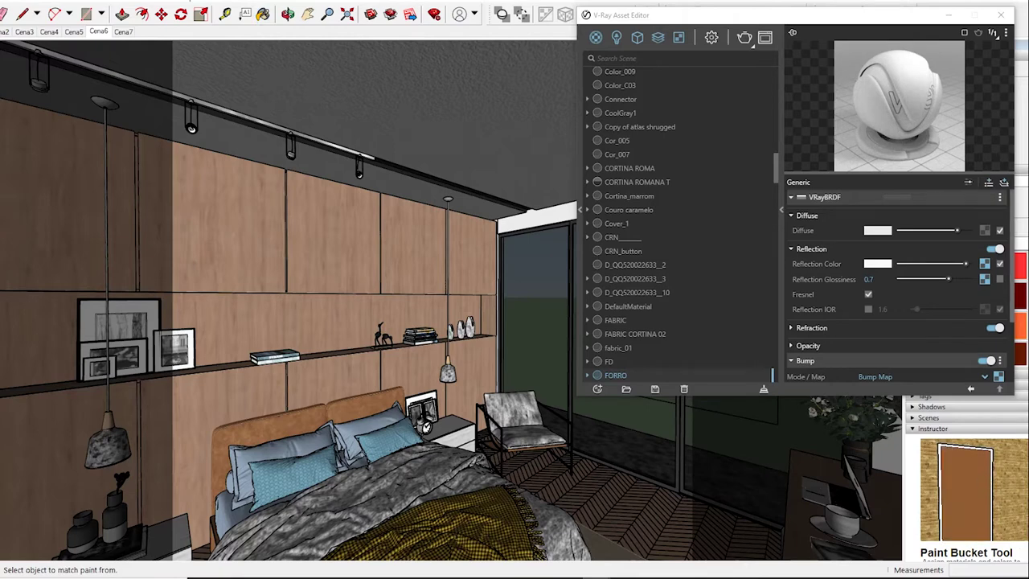
Step: Sample <auto>3 and then the Vidro_esquadrias window glass material
alt+click(424, 427)
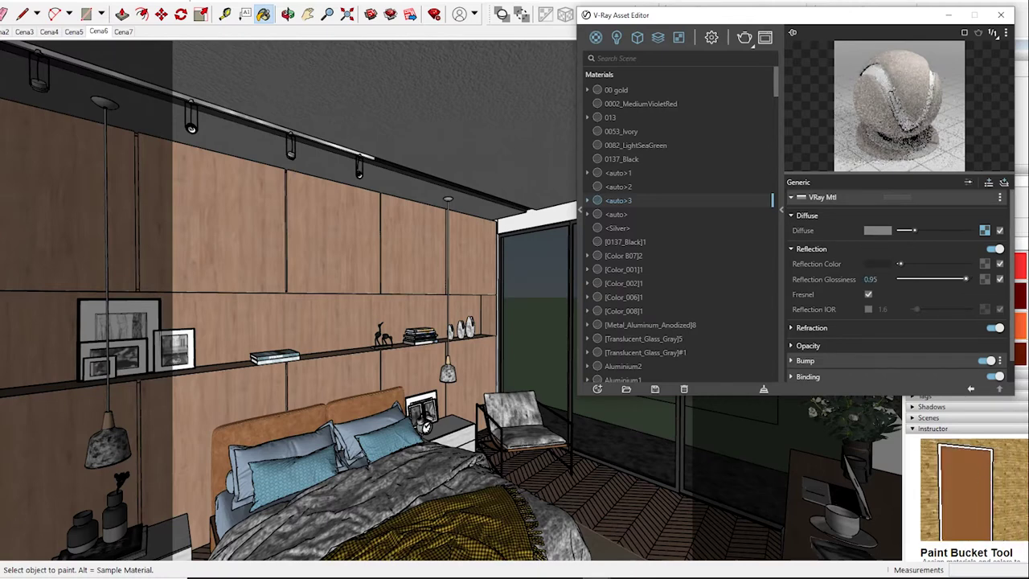
alt+click(424, 426)
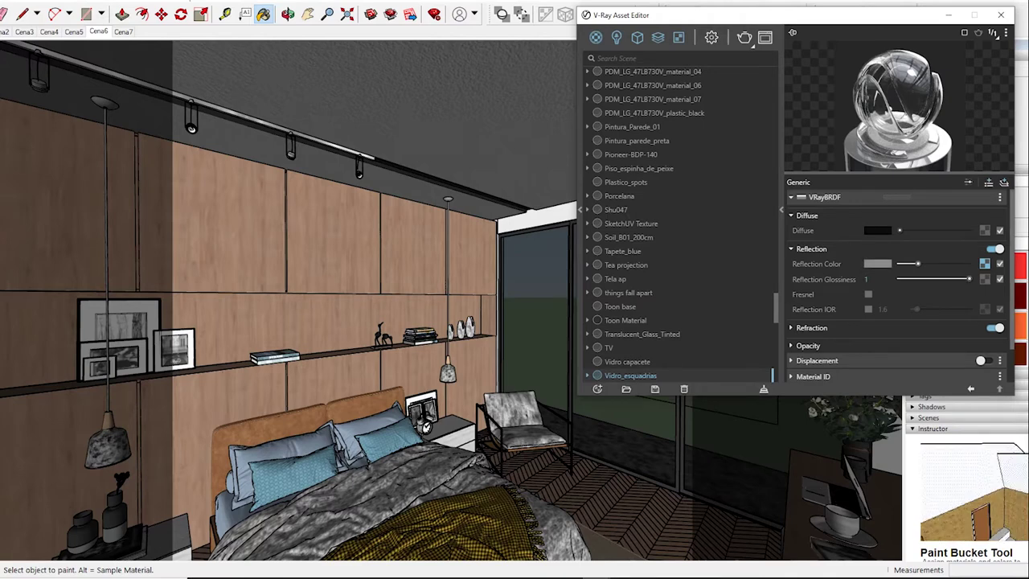
Step: Set Vidro_esquadrias reflection glossiness to 0.95 and inspect its refraction settings
text(0.95)
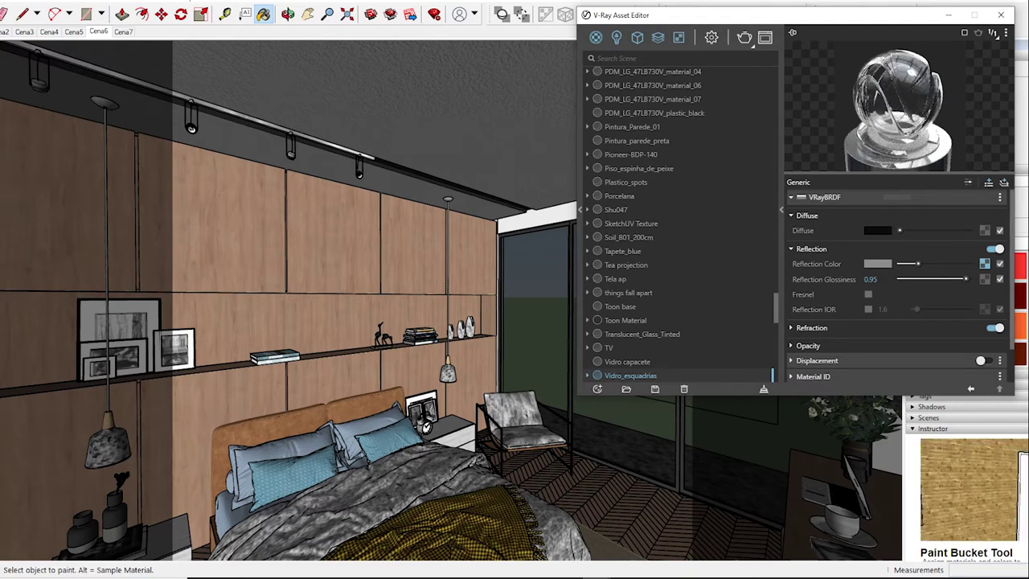
click(811, 327)
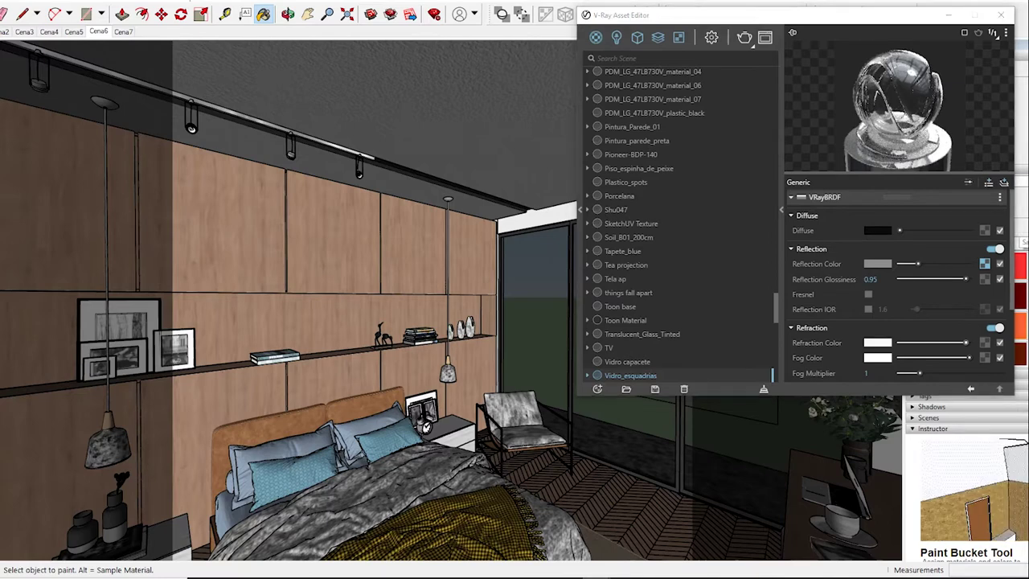
key(alt)
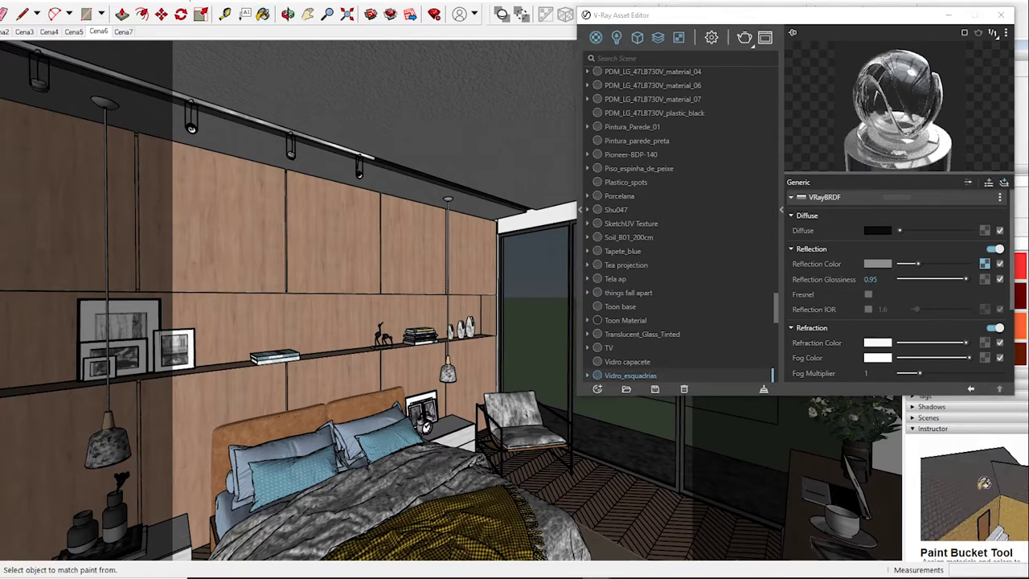
alt+click(424, 427)
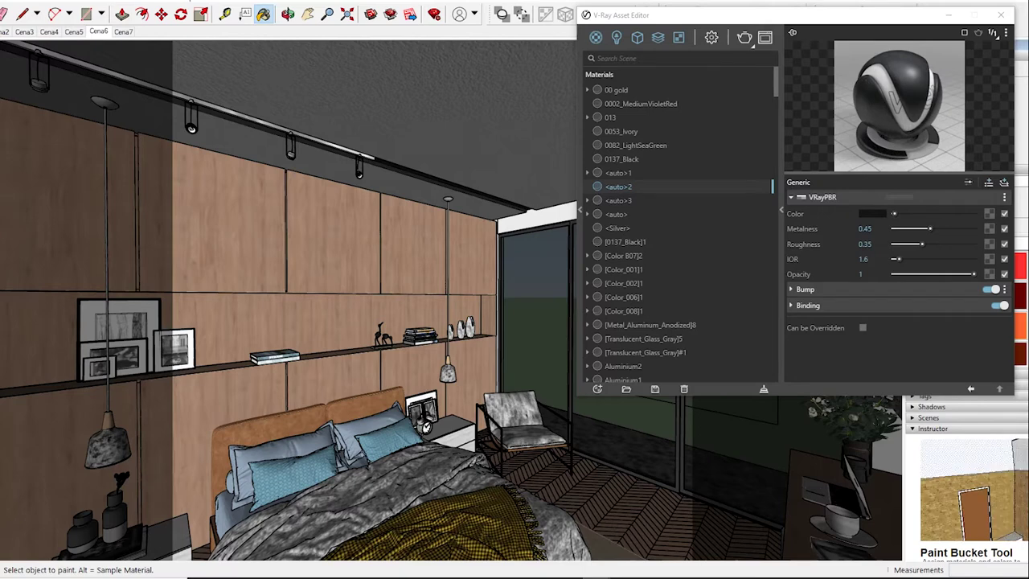
Step: Sample the Color M07 material into the Asset Editor
alt+click(424, 426)
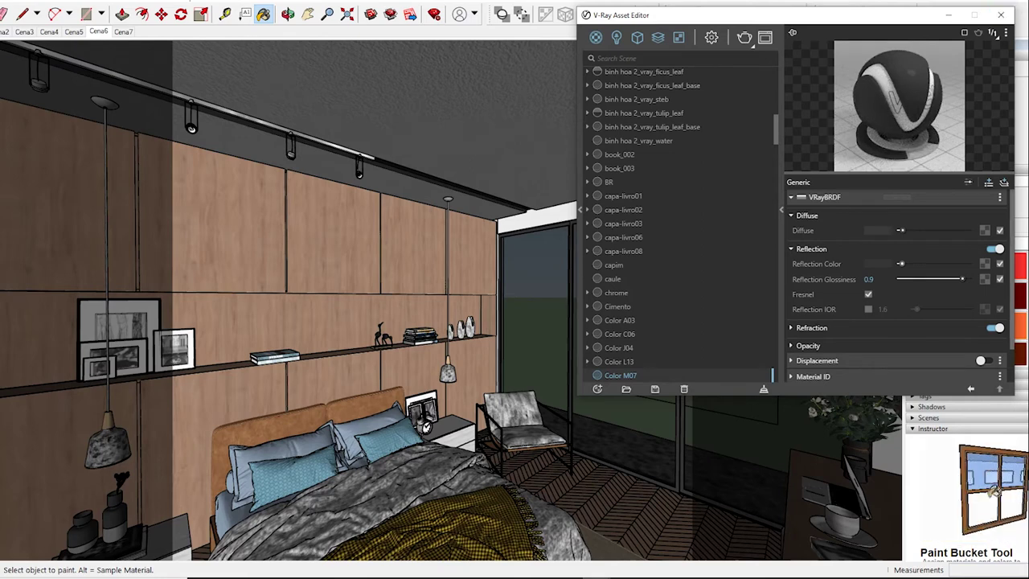
Step: Orbit out to a wide view facing the glass doors
key(alt)
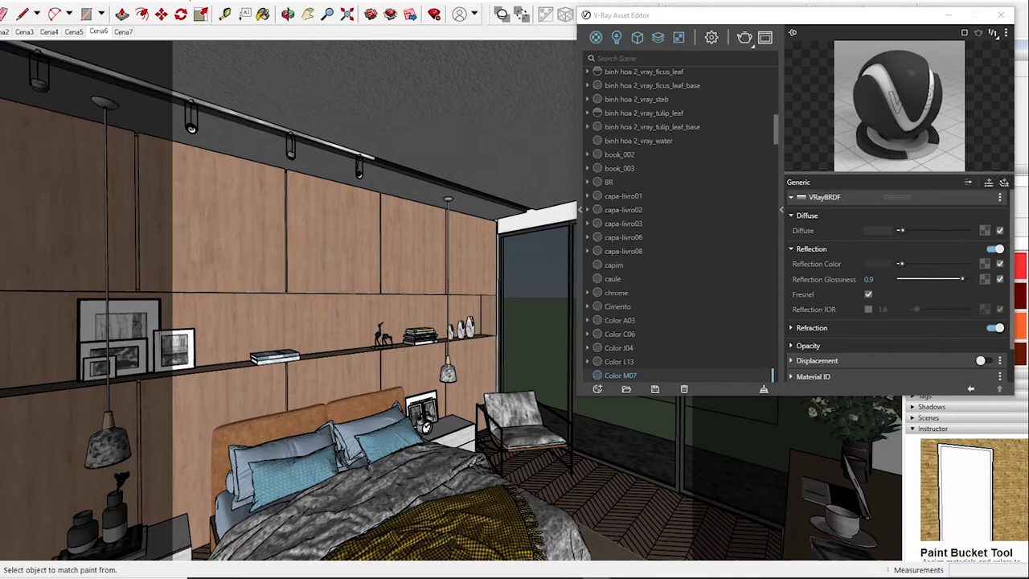
key(o)
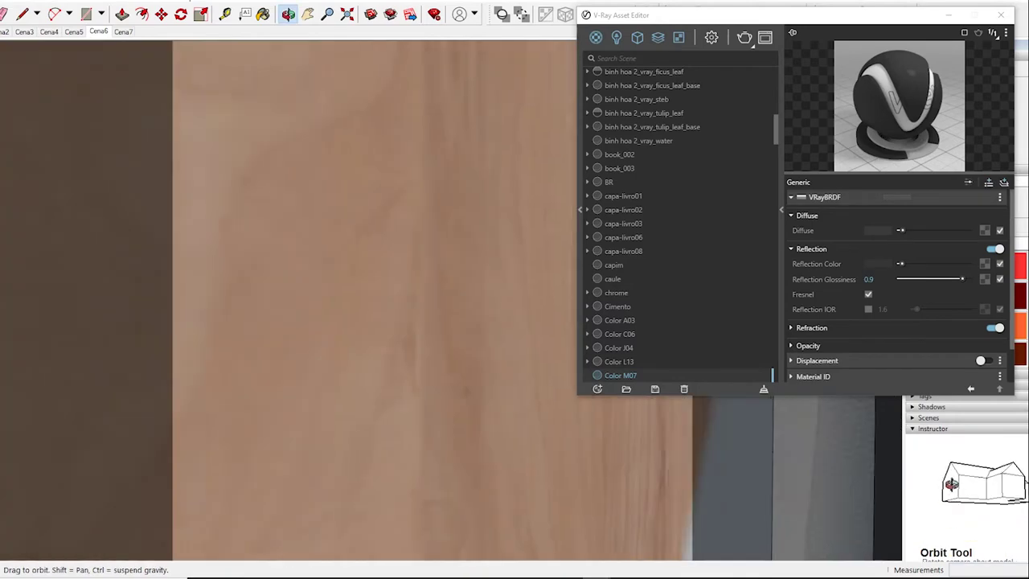
scroll(353, 297, down, 5)
mouse_move(362, 321)
mouse_down()
mouse_move(401, 313)
mouse_move(322, 321)
mouse_up()
middle_drag(322, 321, 305, 321)
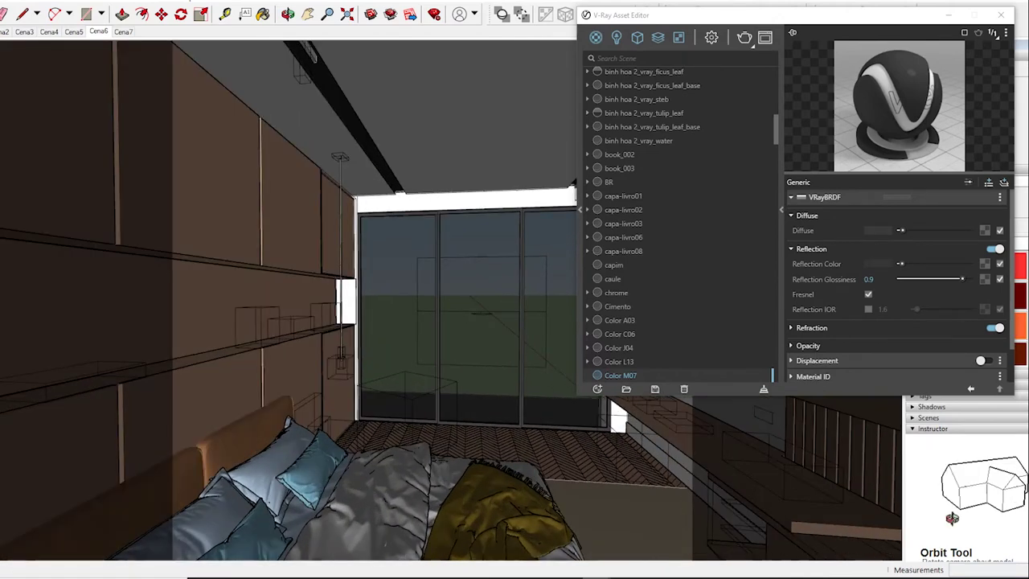
Step: Show Aluminum_Anodized_Bronze's reflection settings, then sample Material~3
key(b)
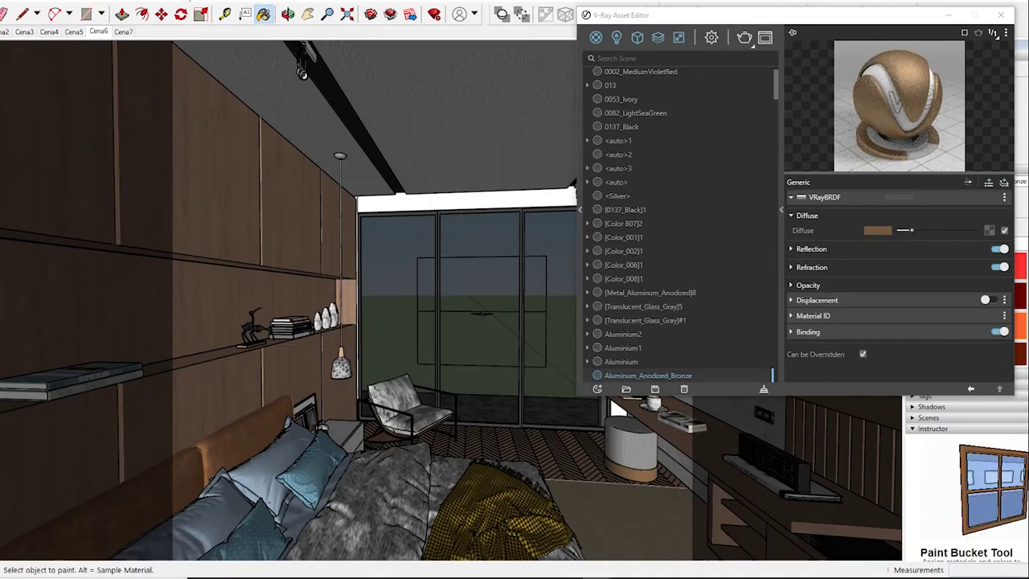
click(811, 249)
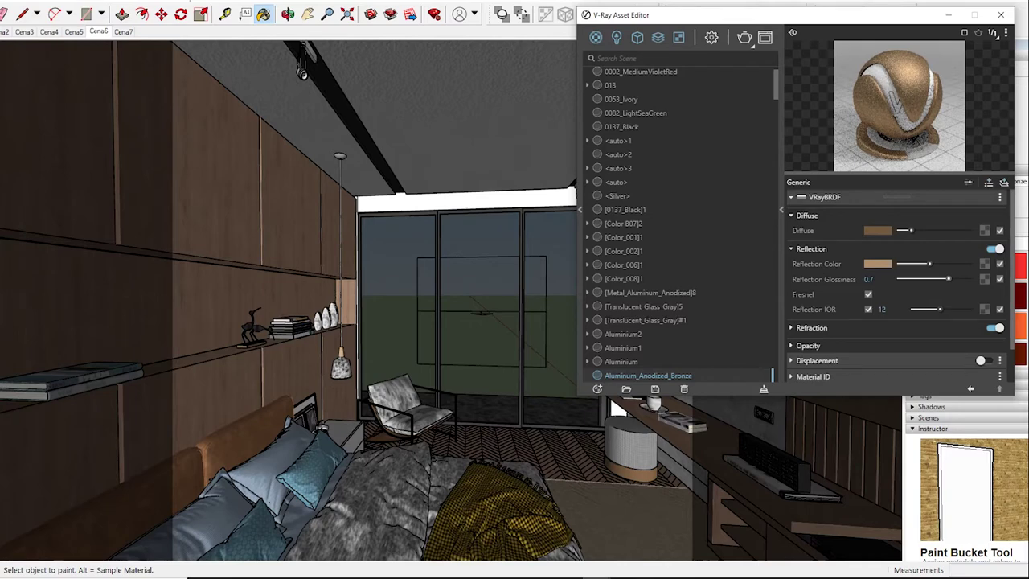
key(alt)
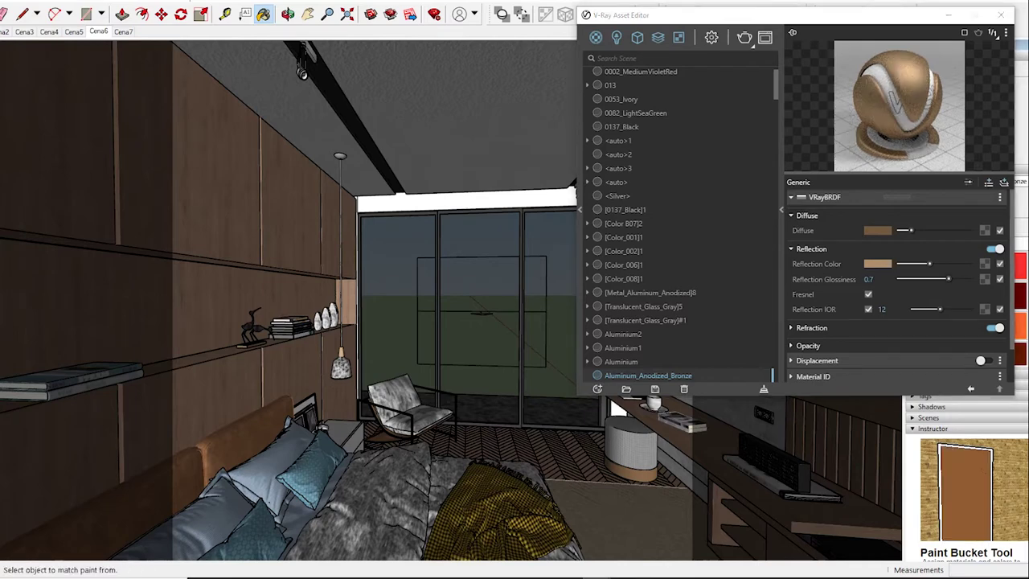
alt+click(362, 482)
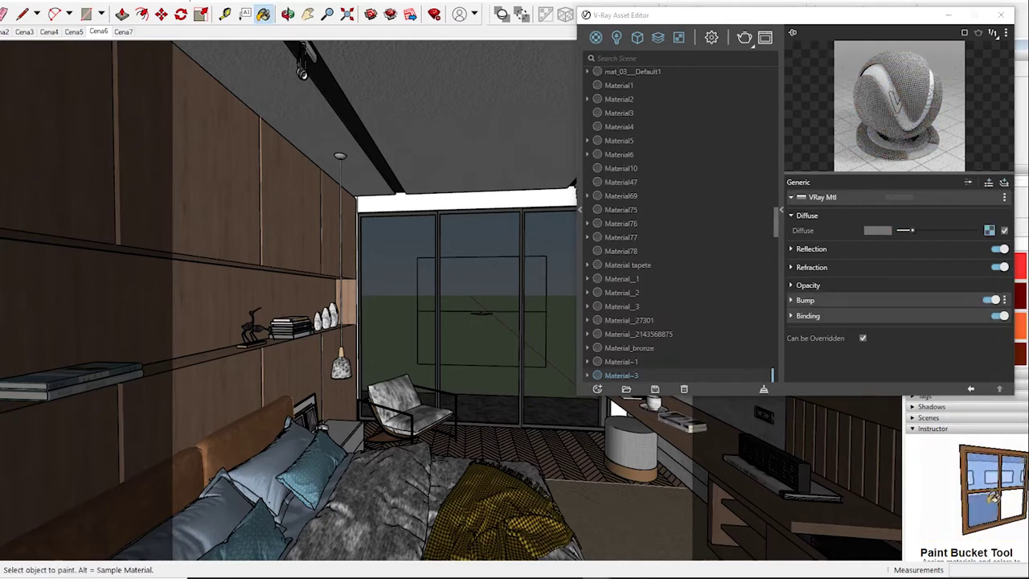
Step: Lighten the reflection colour to dark grey and copy the Diffuse texture map
drag(900, 264, 901, 264)
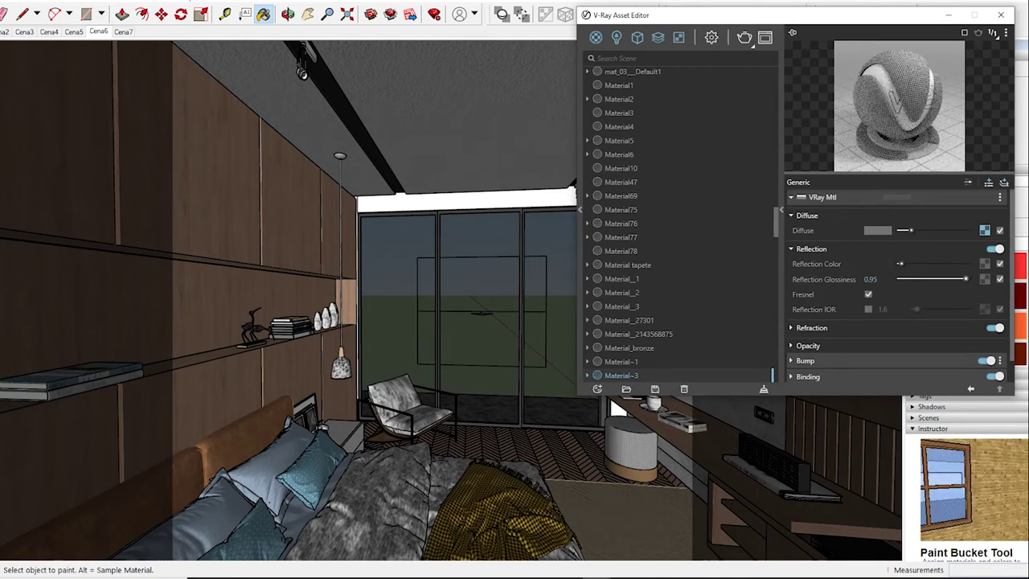
right_click(985, 230)
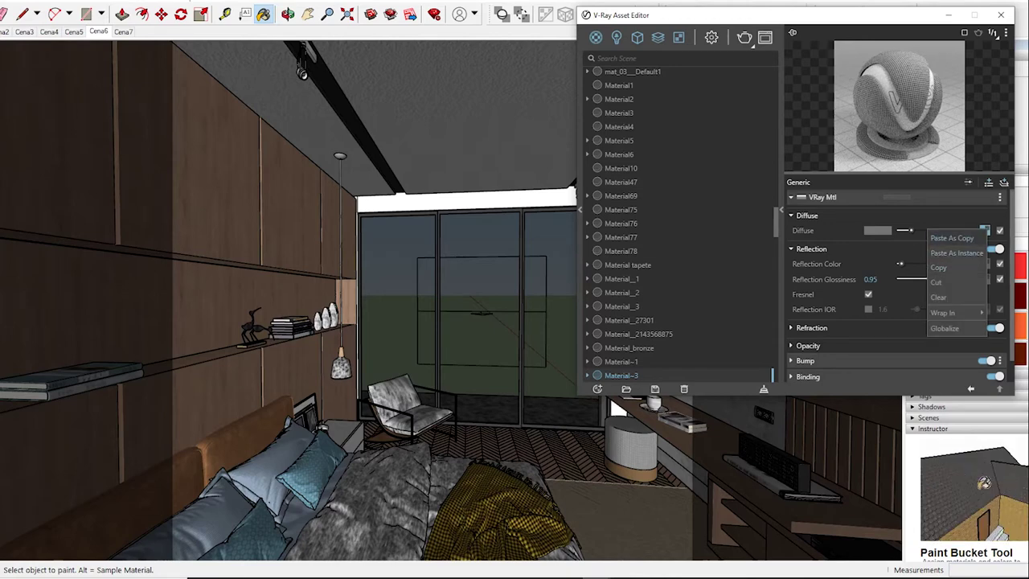
click(938, 266)
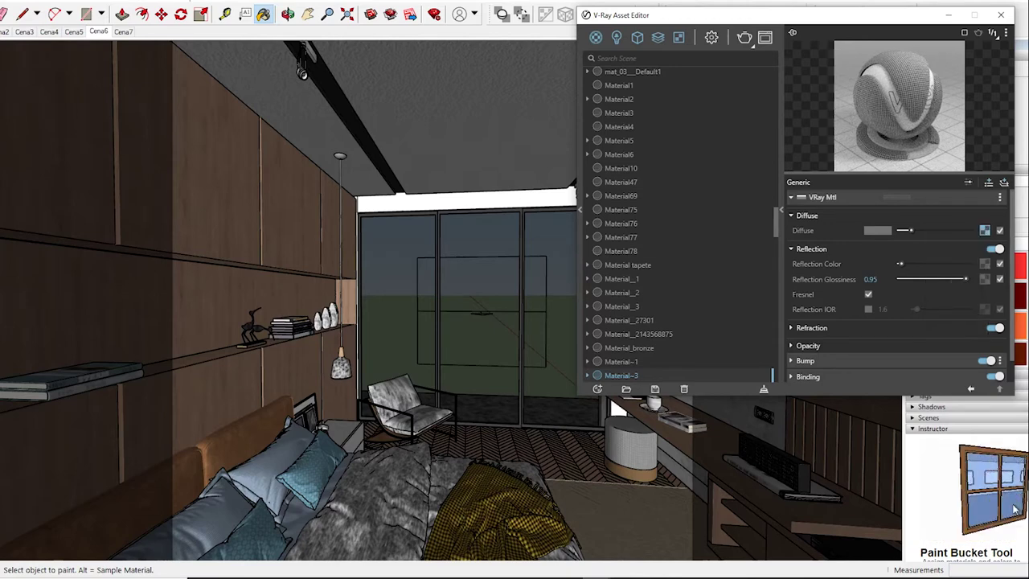
click(791, 360)
scroll(900, 285, down, 1)
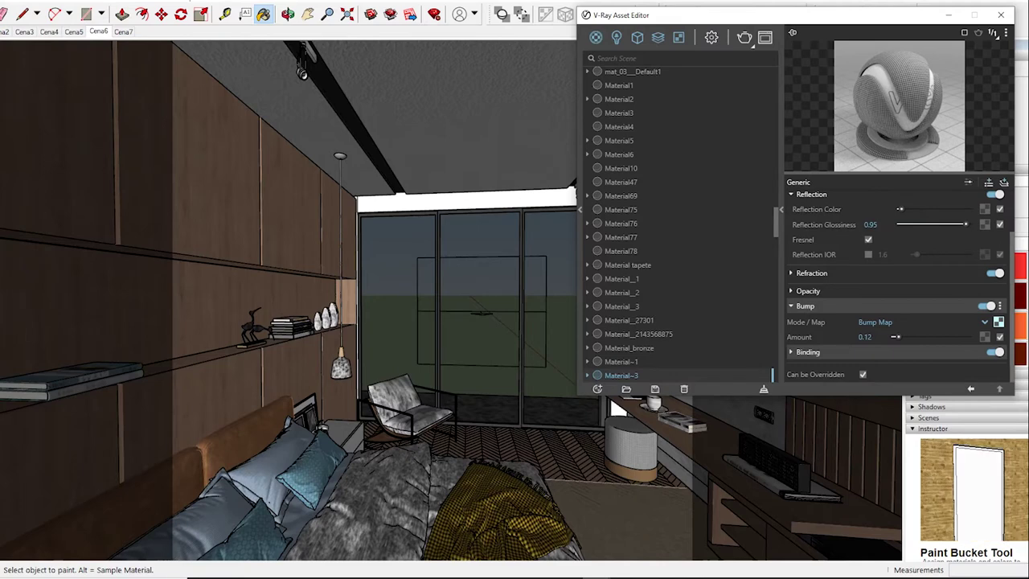
Step: Paste a copy of the map into the Reflection slot, then Alt-sample the wall paint material
right_click(984, 219)
click(966, 224)
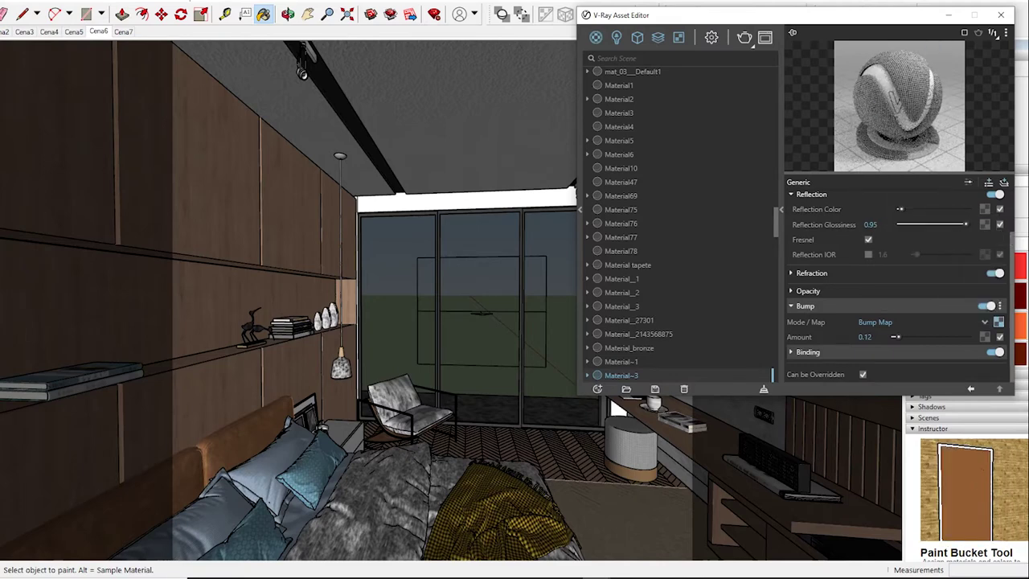
key(alt)
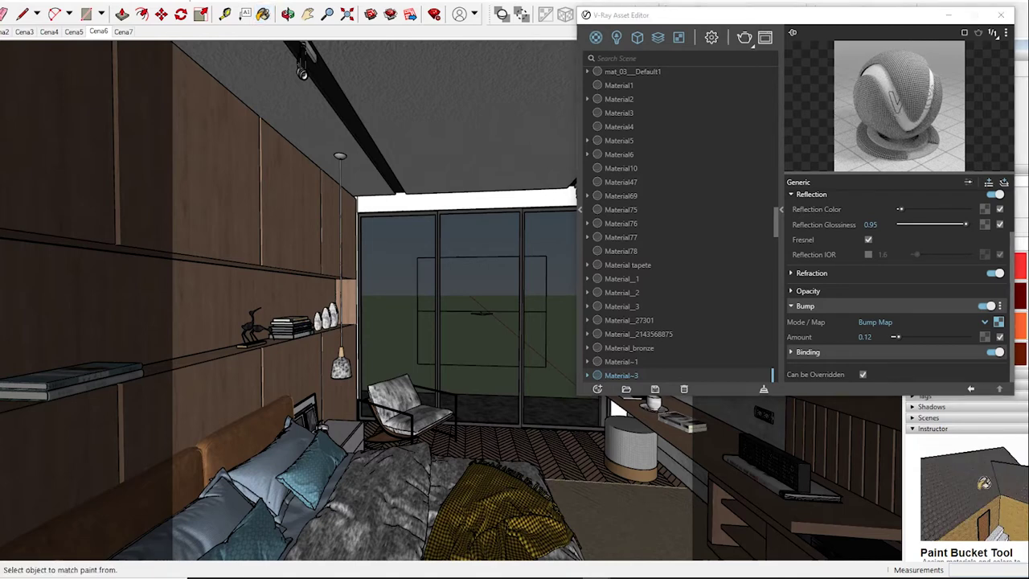
alt+click(482, 120)
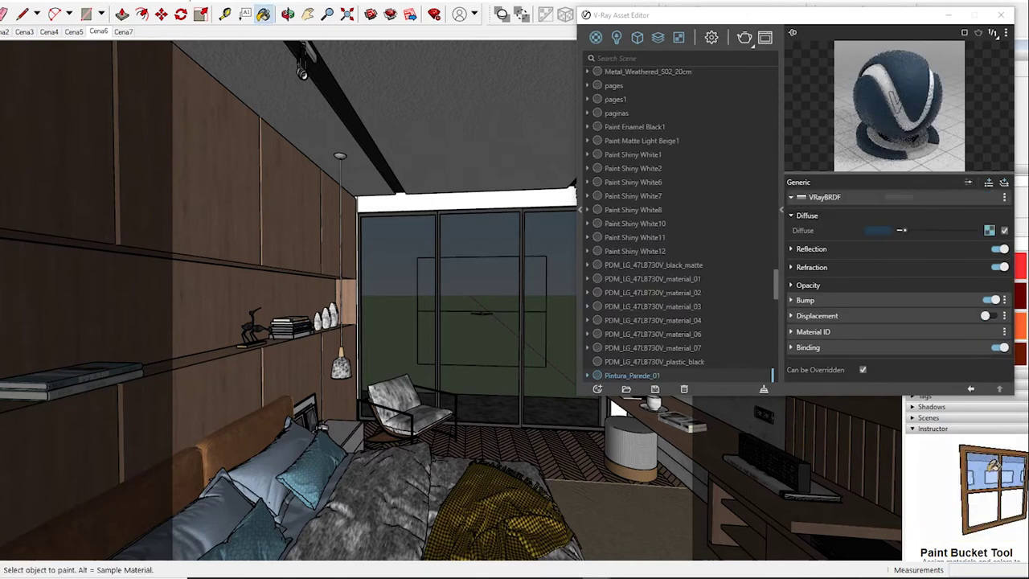
Step: Check Pintura_Parede_01's reflection (glossiness 0.6), then reposition the editor and orbit toward the ceiling lights
click(812, 248)
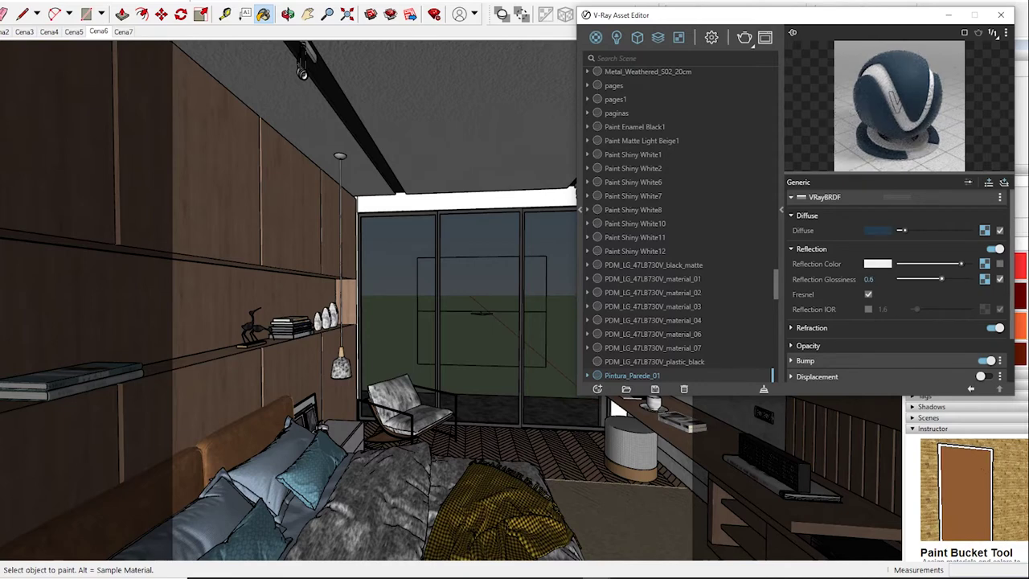
mouse_move(683, 14)
mouse_down()
mouse_move(560, 19)
mouse_move(356, 53)
mouse_move(376, 59)
mouse_up()
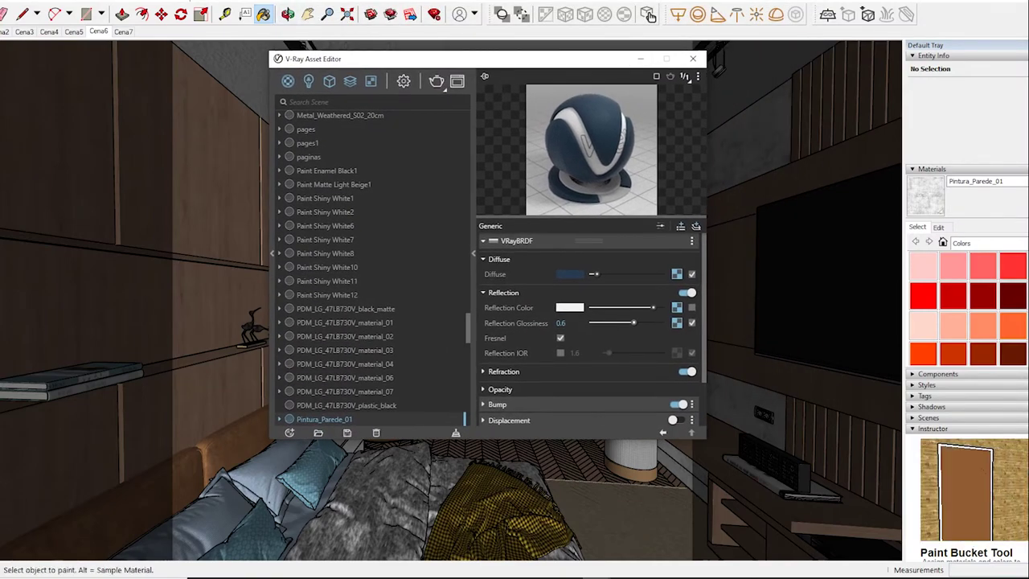
drag(376, 59, 648, 88)
mouse_move(321, 338)
middle_down()
mouse_move(322, 265)
mouse_move(342, 233)
middle_up()
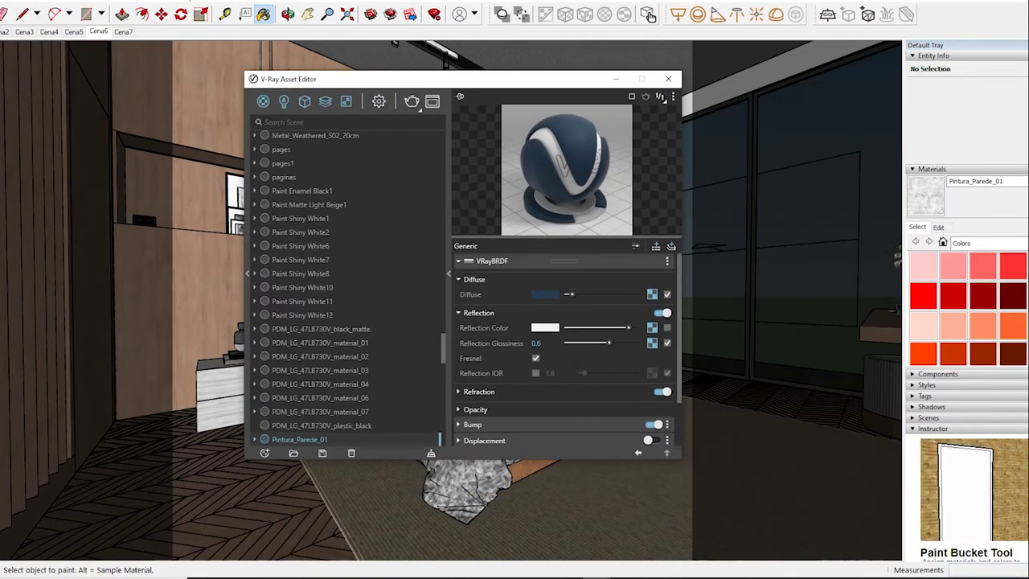
click(283, 100)
click(290, 154)
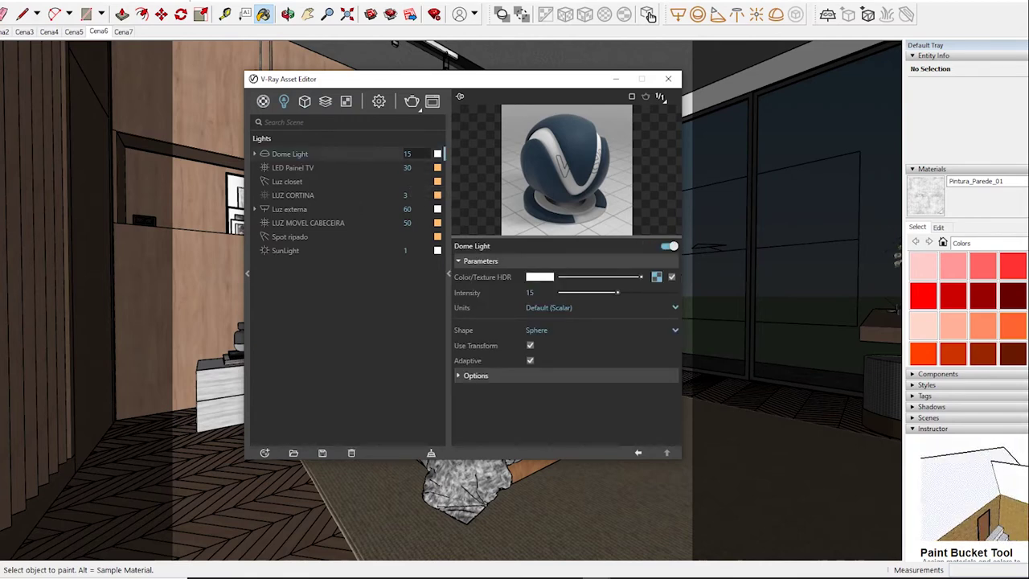
Step: Make the LED Painel TV light invisible in its Options
double_click(408, 154)
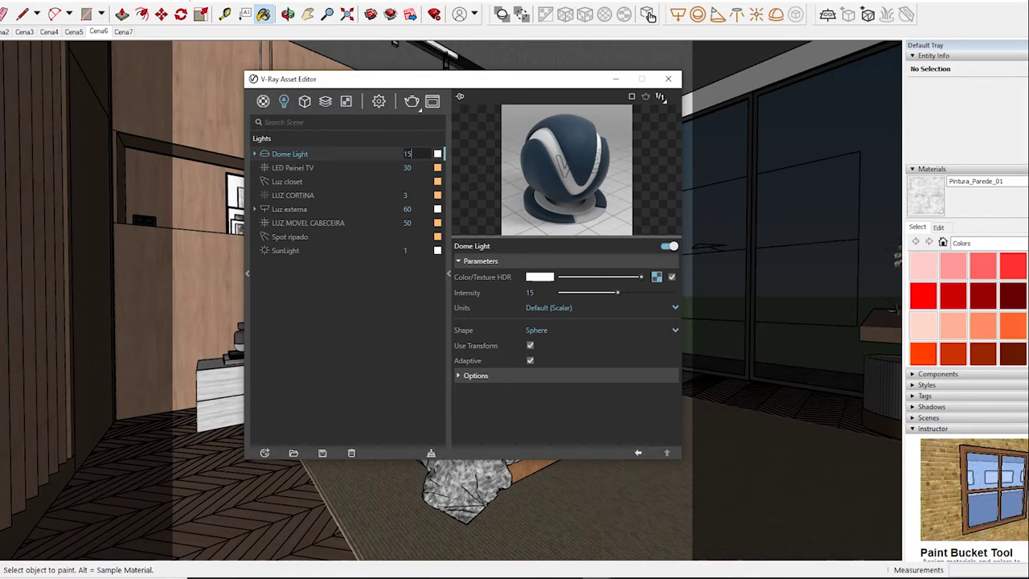
click(338, 167)
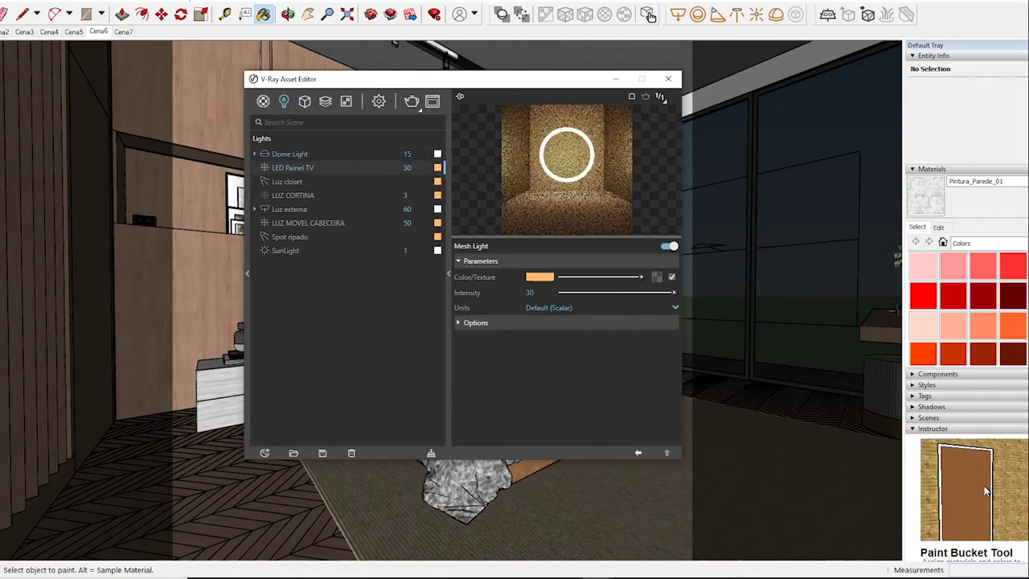
click(475, 322)
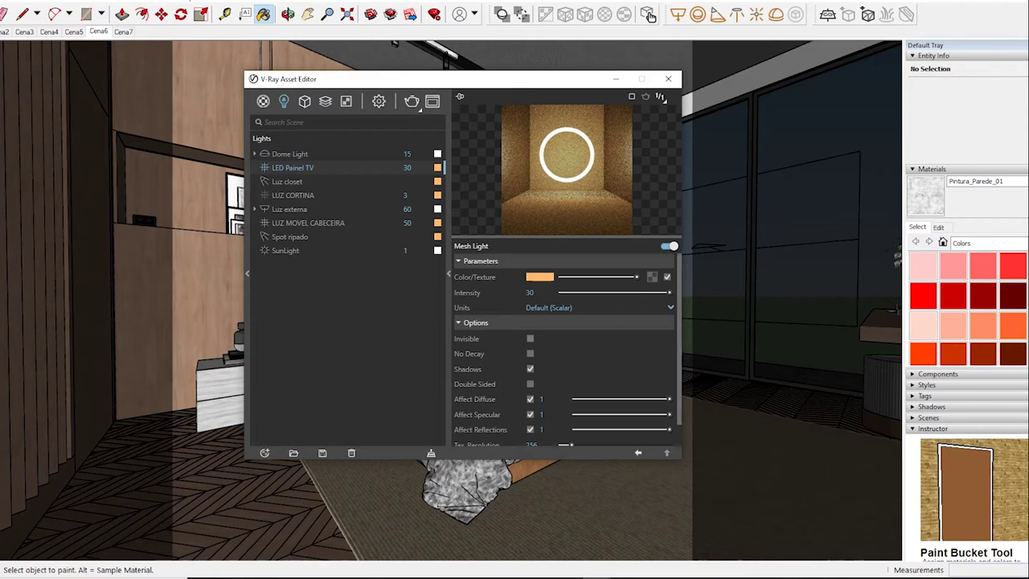
click(530, 338)
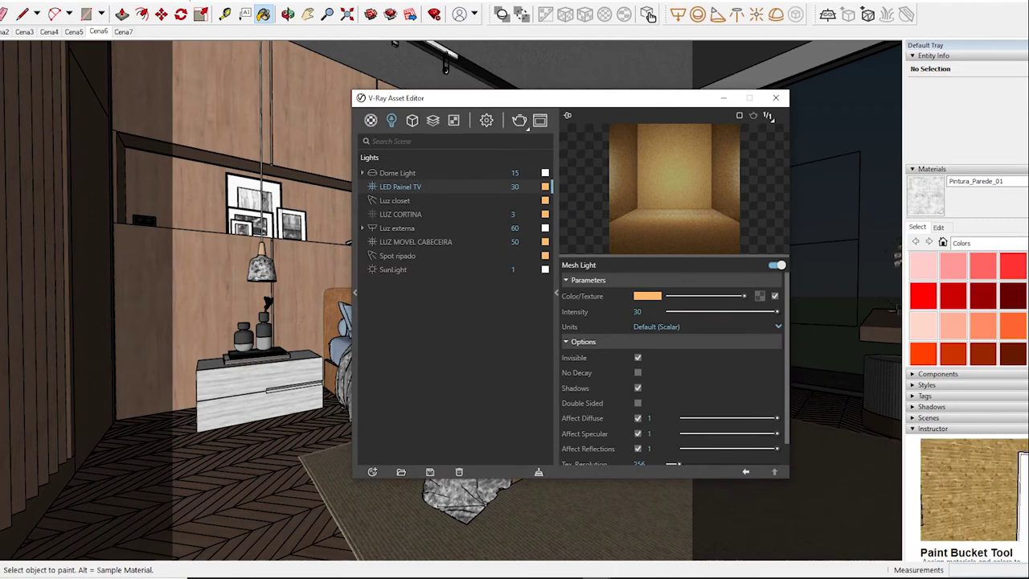
Step: Review the Luz closet, Luz externa, LUZ MOVEL CABECEIRA, Spot ripado and SunLight settings
click(394, 200)
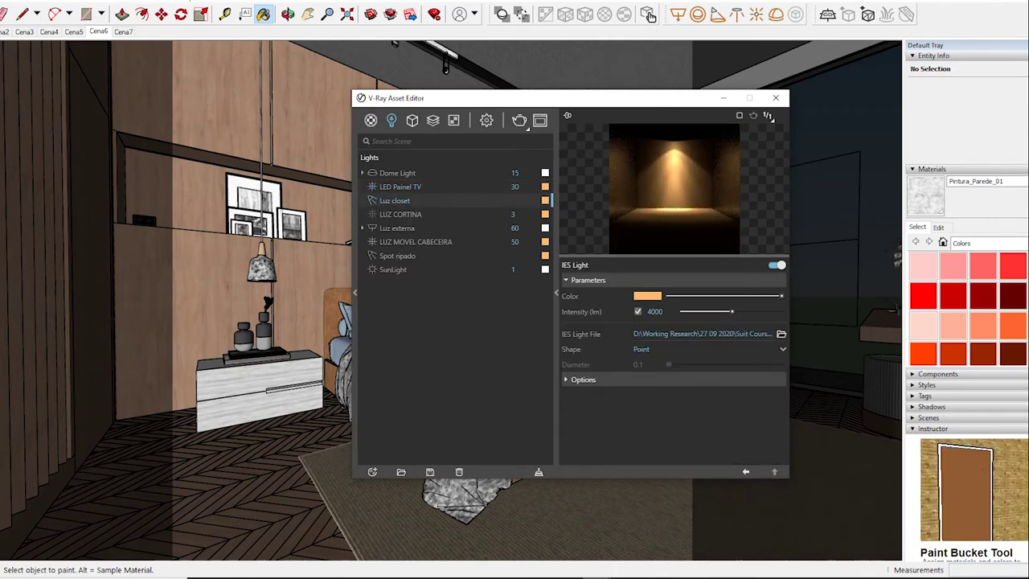
click(583, 379)
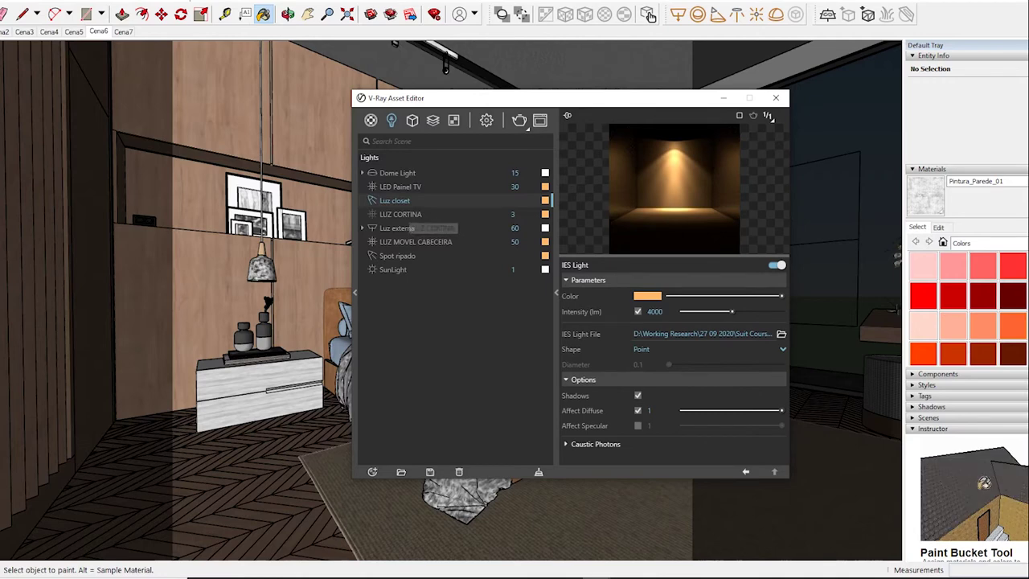
click(397, 229)
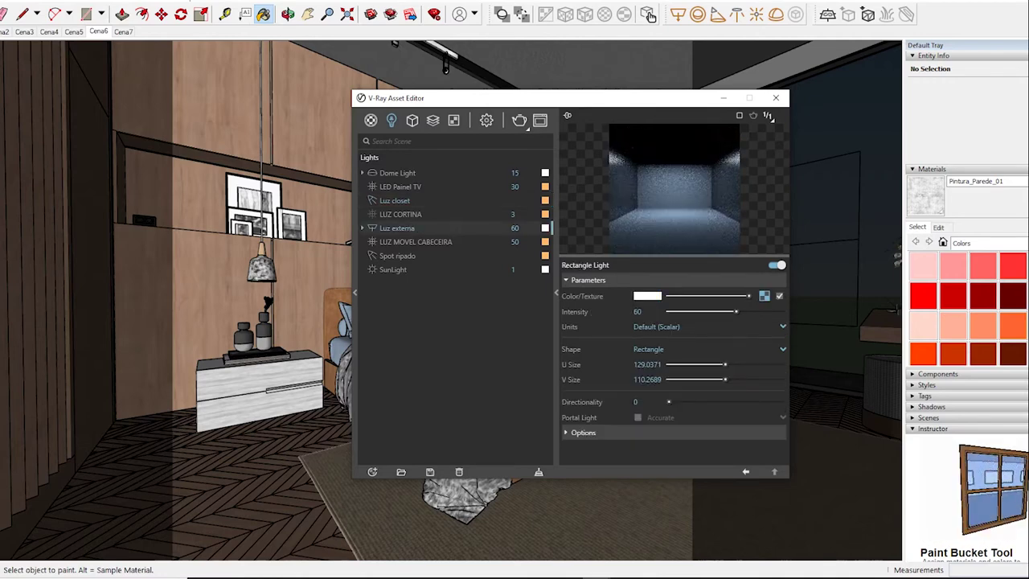
click(583, 433)
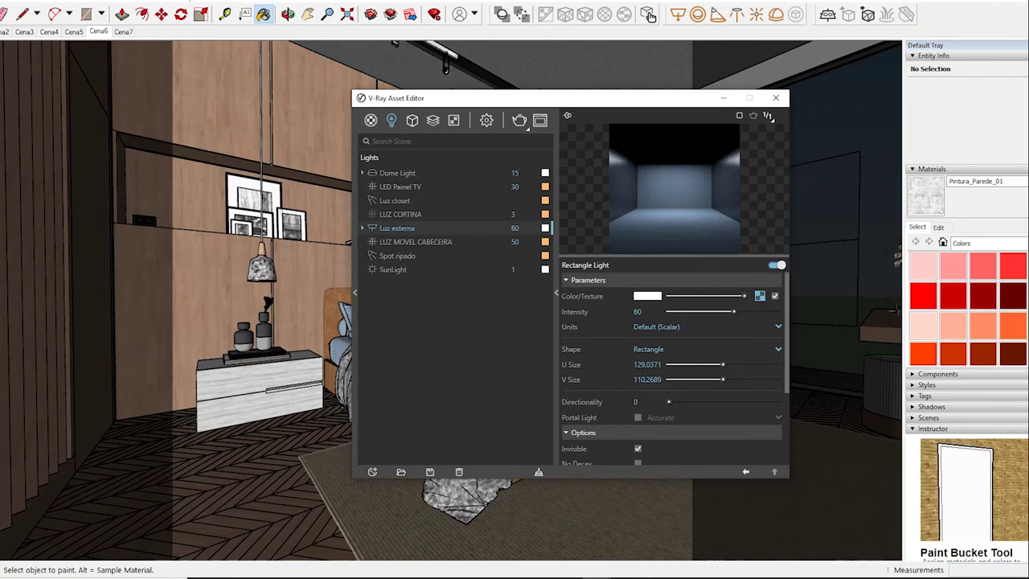
click(415, 242)
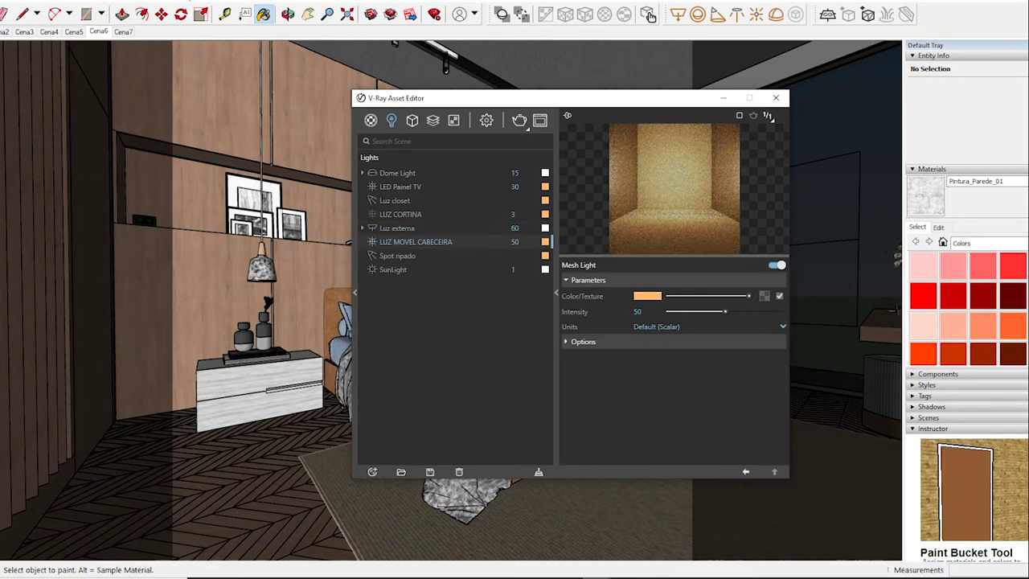
click(397, 255)
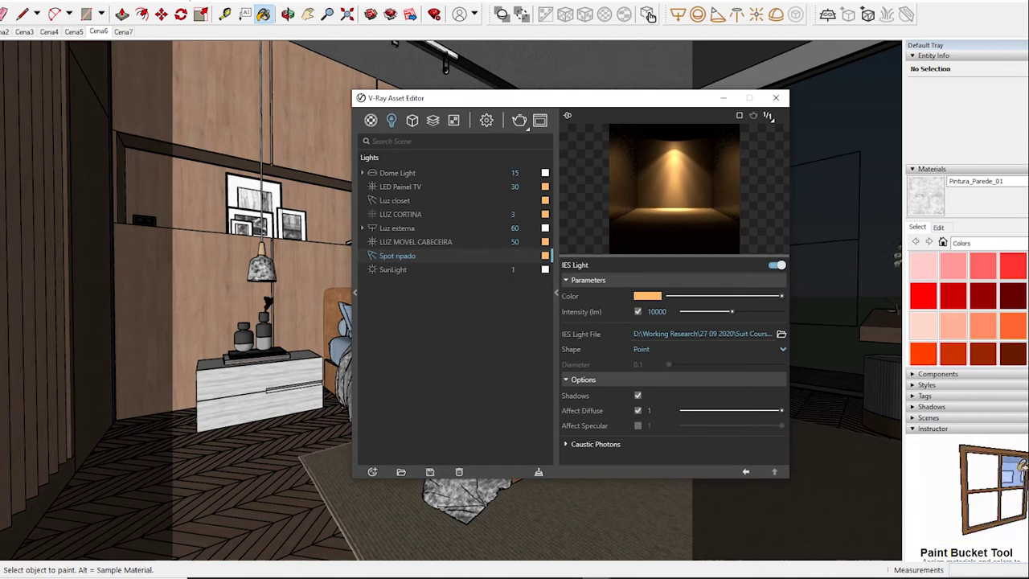
click(394, 269)
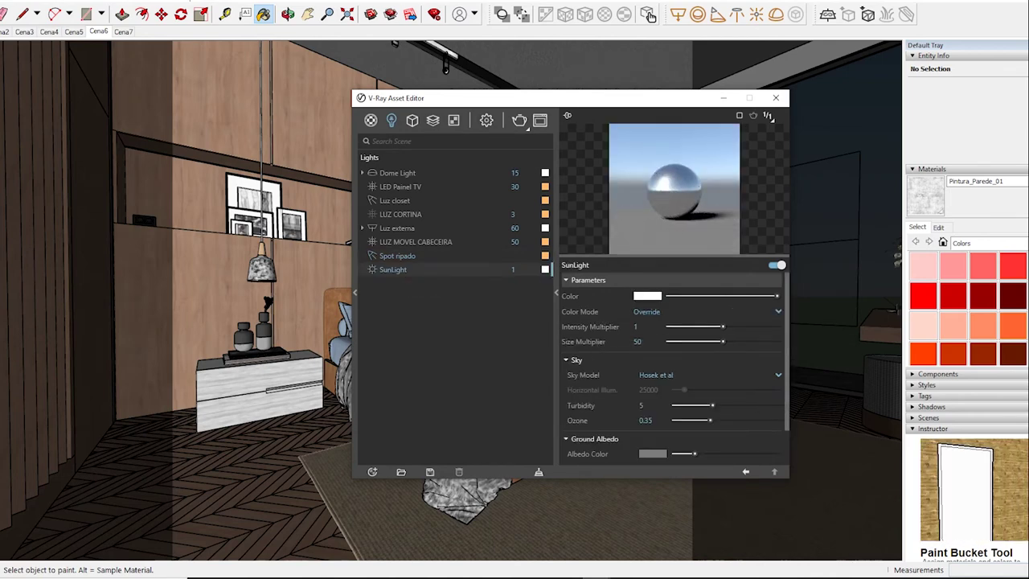
click(487, 120)
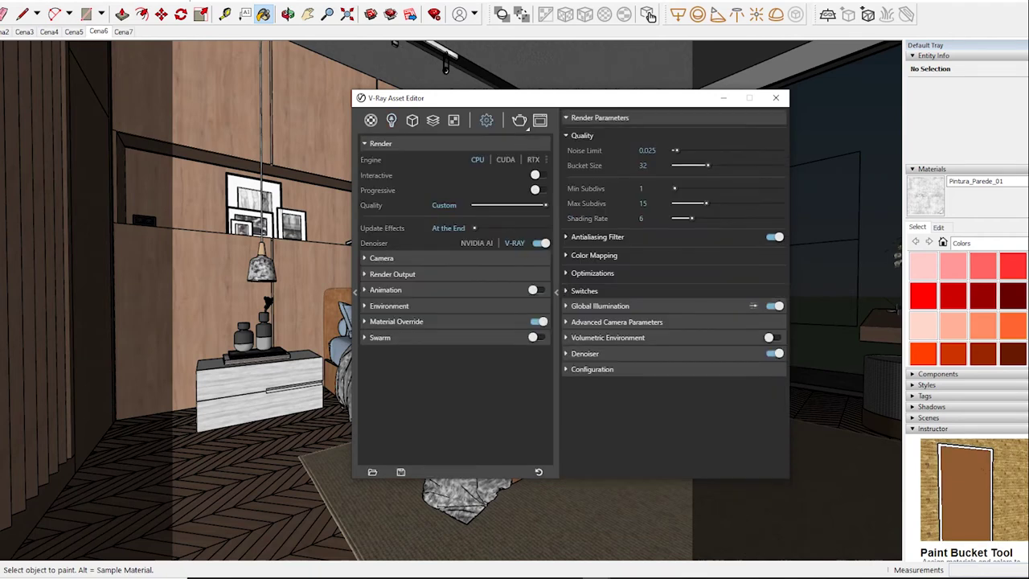
Step: Set the camera exposure value to 10
click(381, 257)
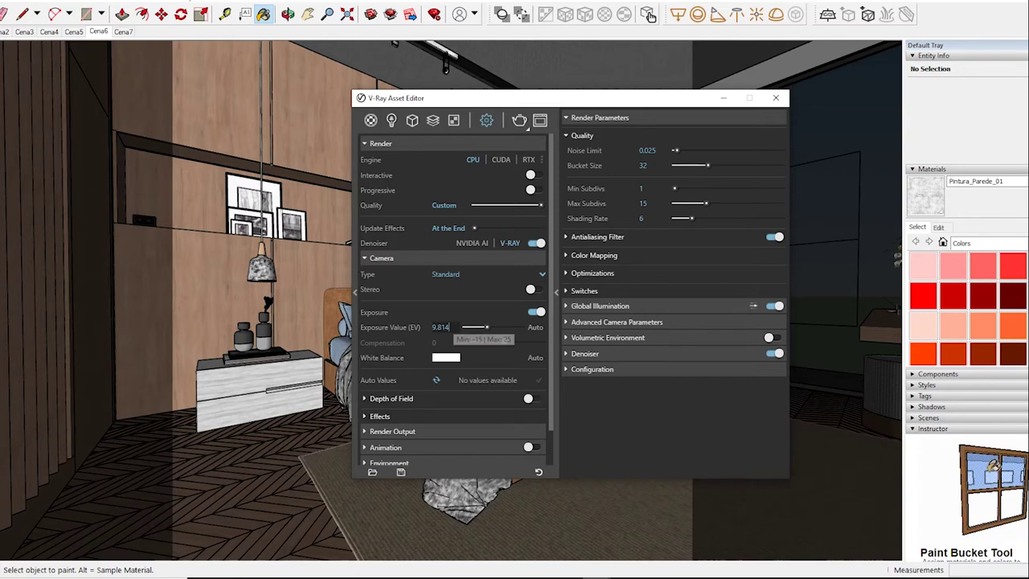
click(440, 327)
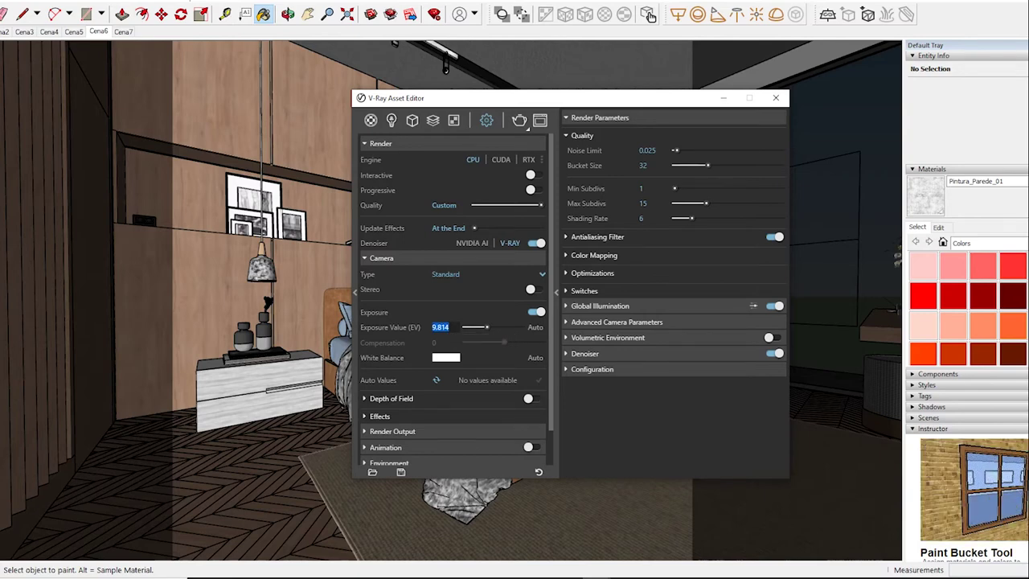
text(1)
key(Return)
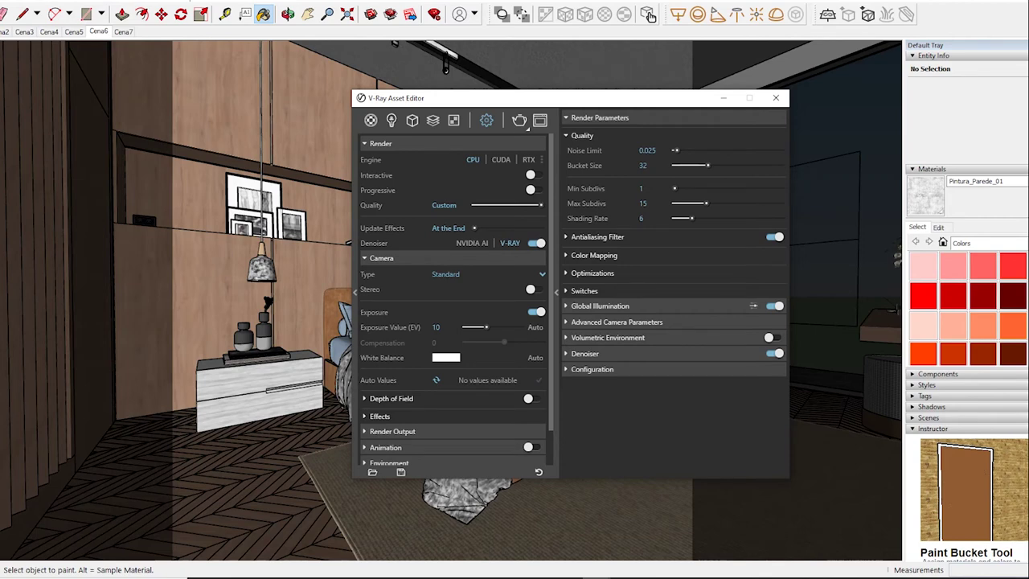
Step: Set the render output to 16:9 Widescreen with image width 1300, giving height 731
click(392, 431)
scroll(450, 321, down, 3)
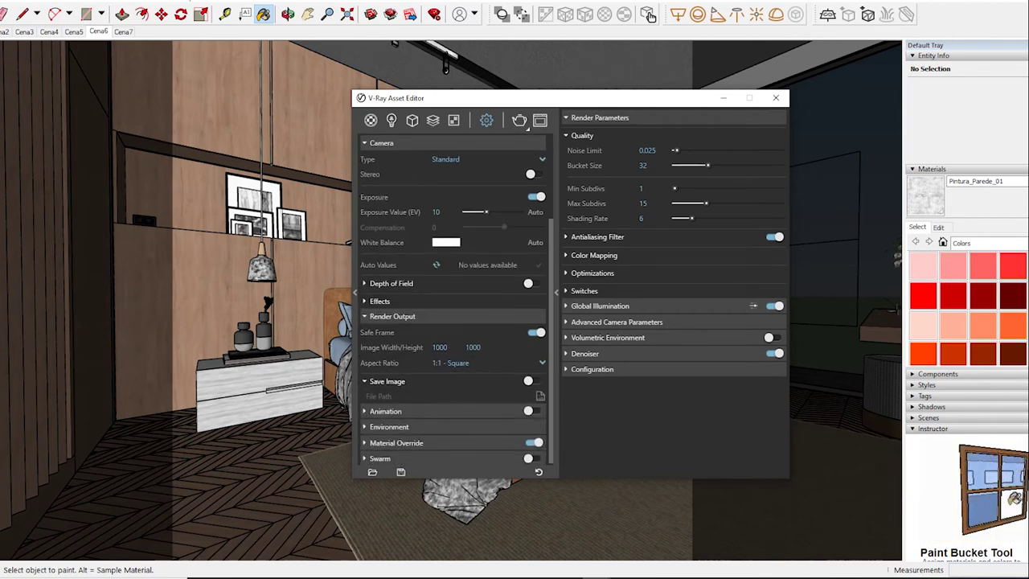
click(482, 363)
click(482, 255)
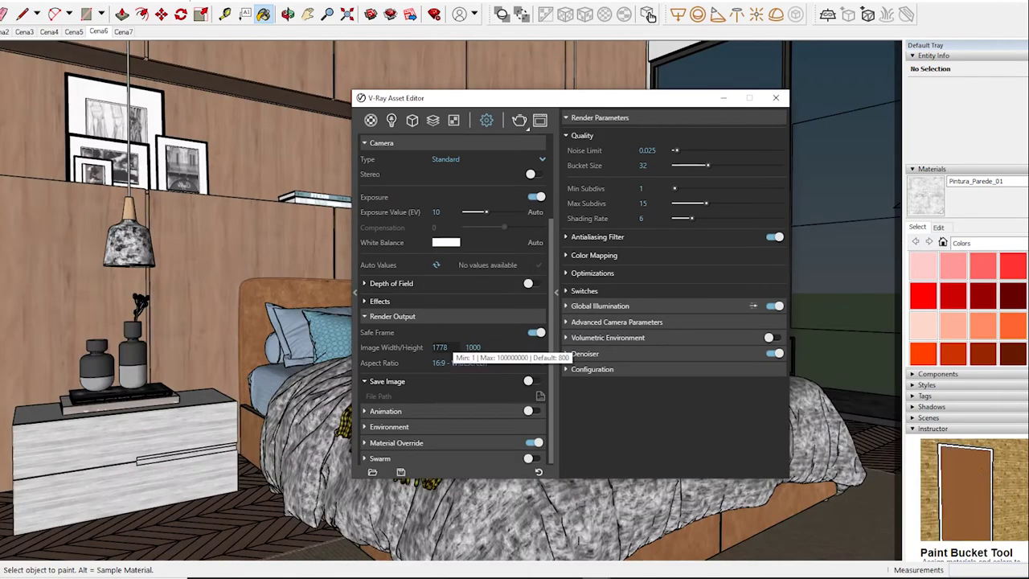
double_click(440, 347)
double_click(440, 347)
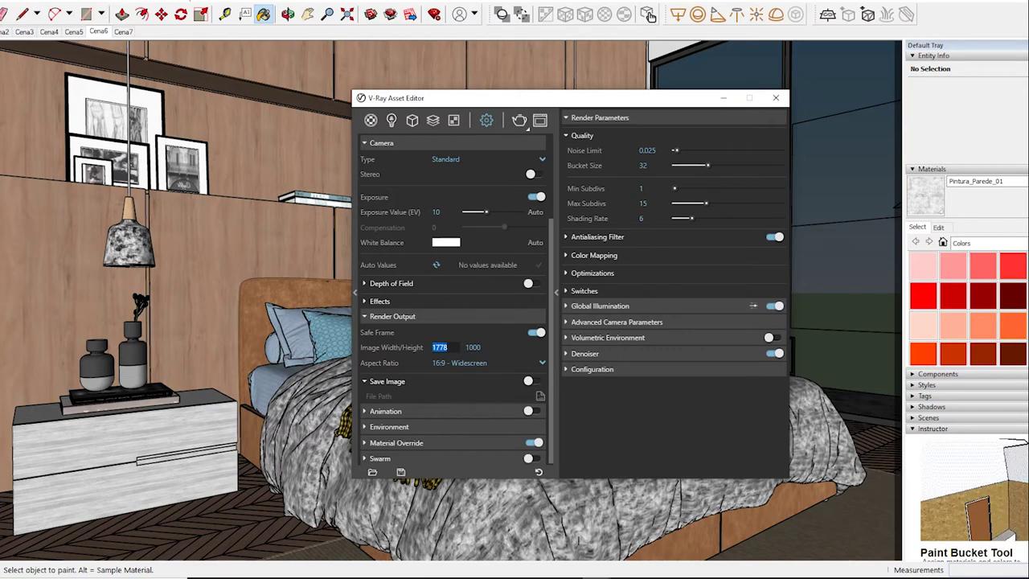
text(1)
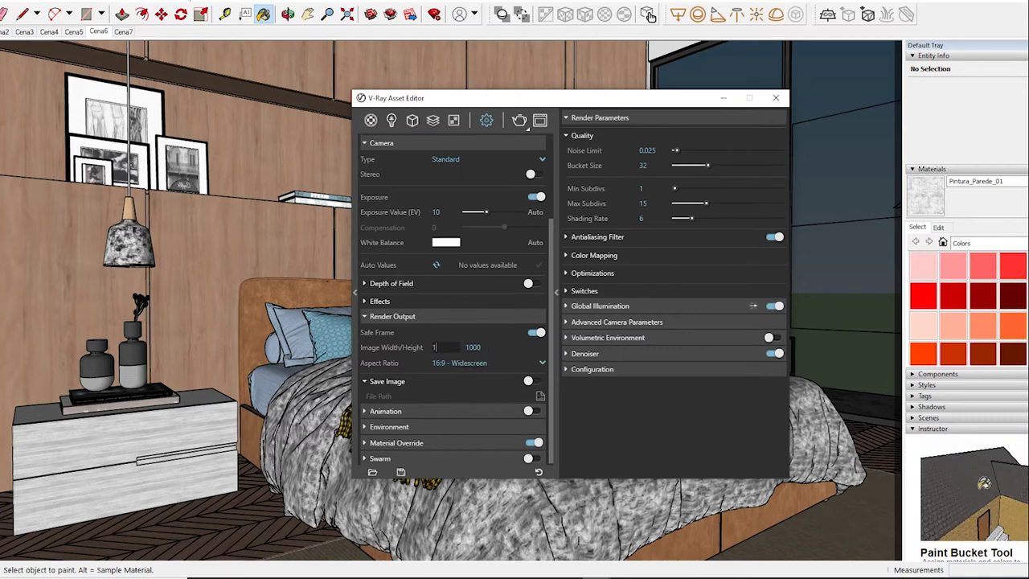
text(200)
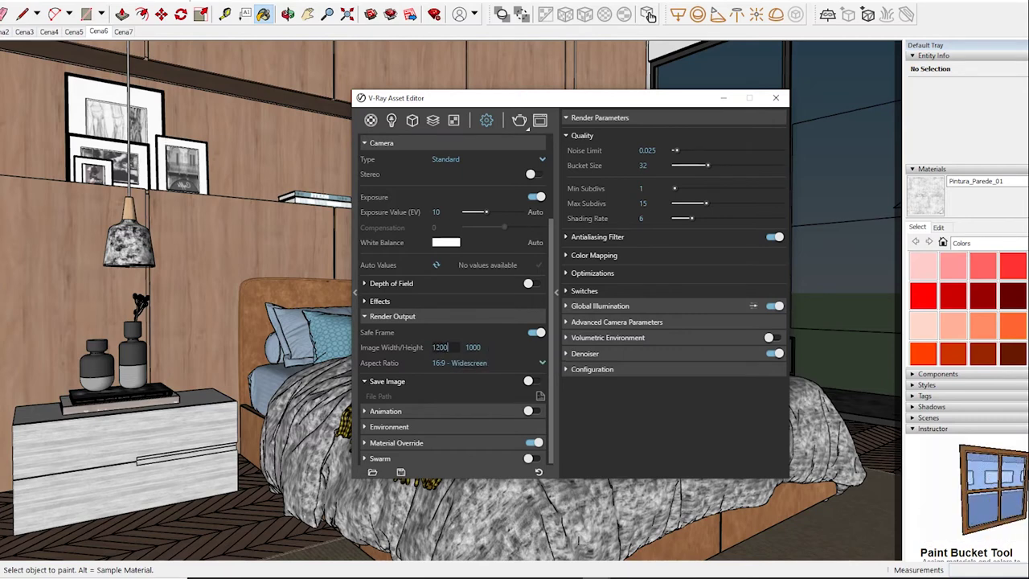
key(Return)
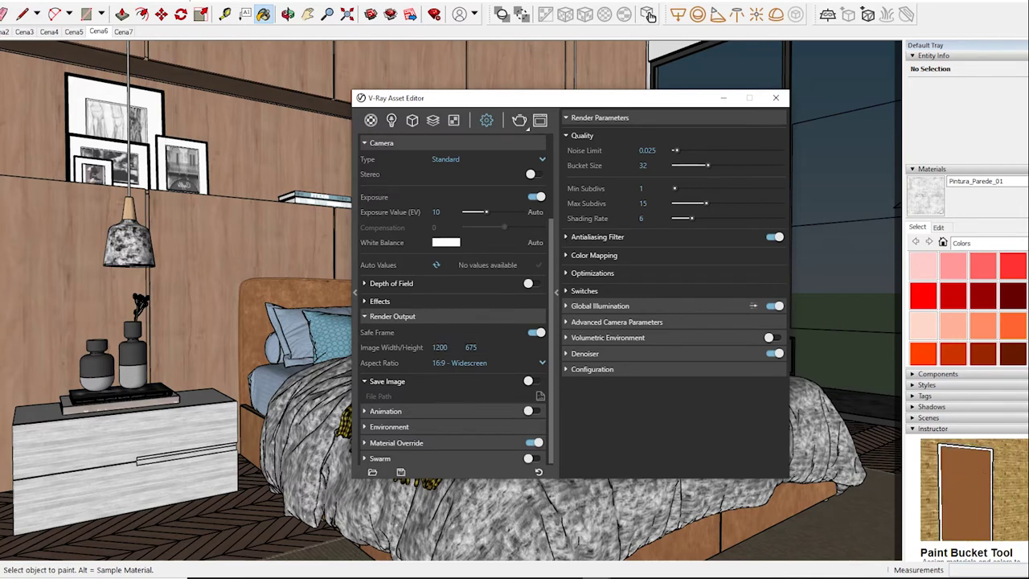
double_click(440, 346)
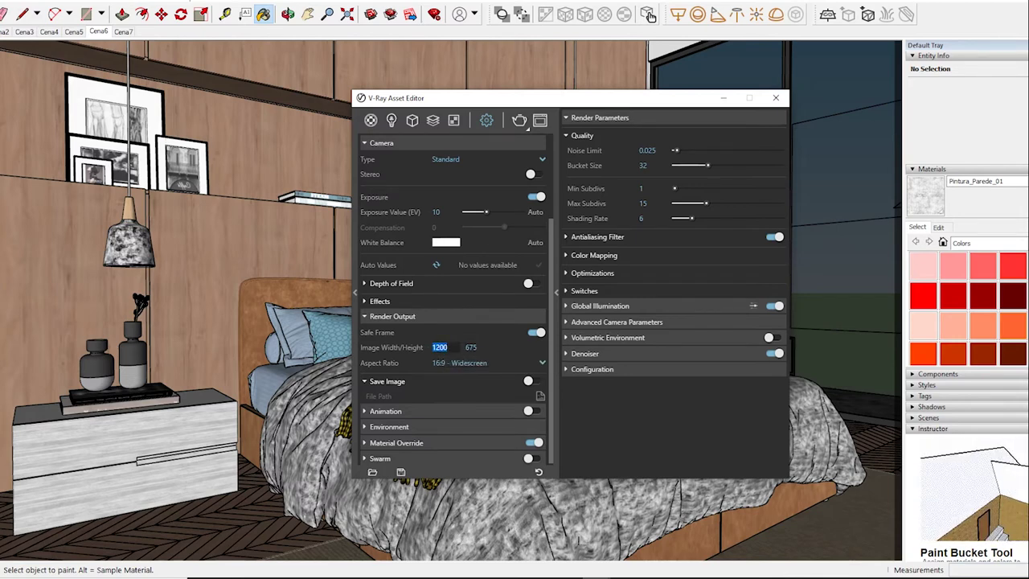
text(13)
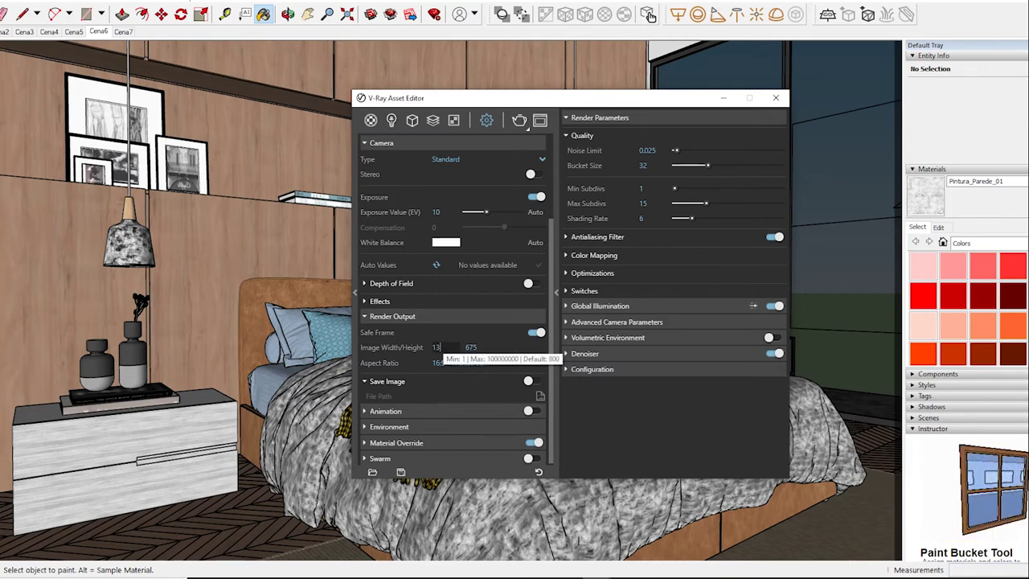
text(00)
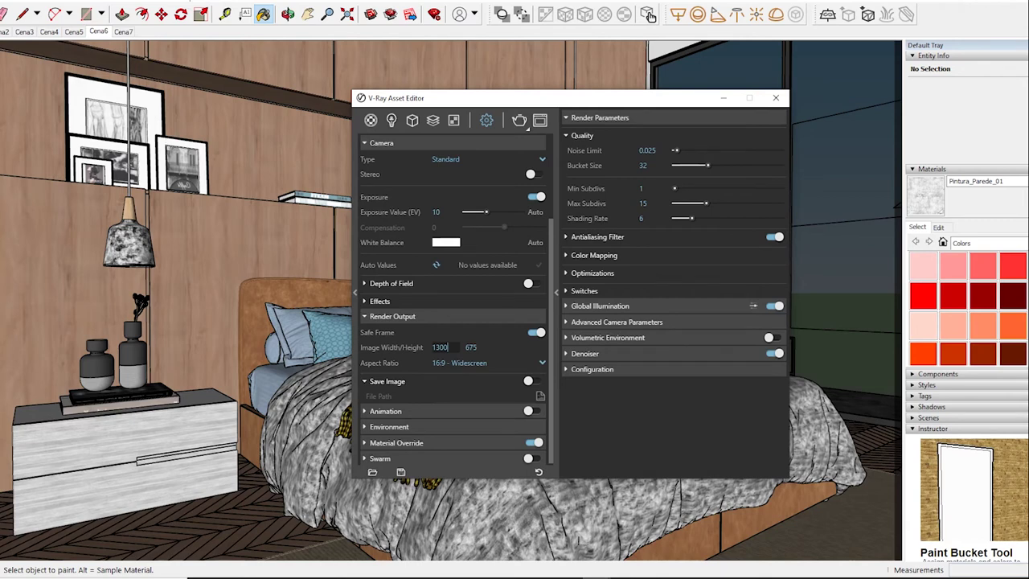
key(Return)
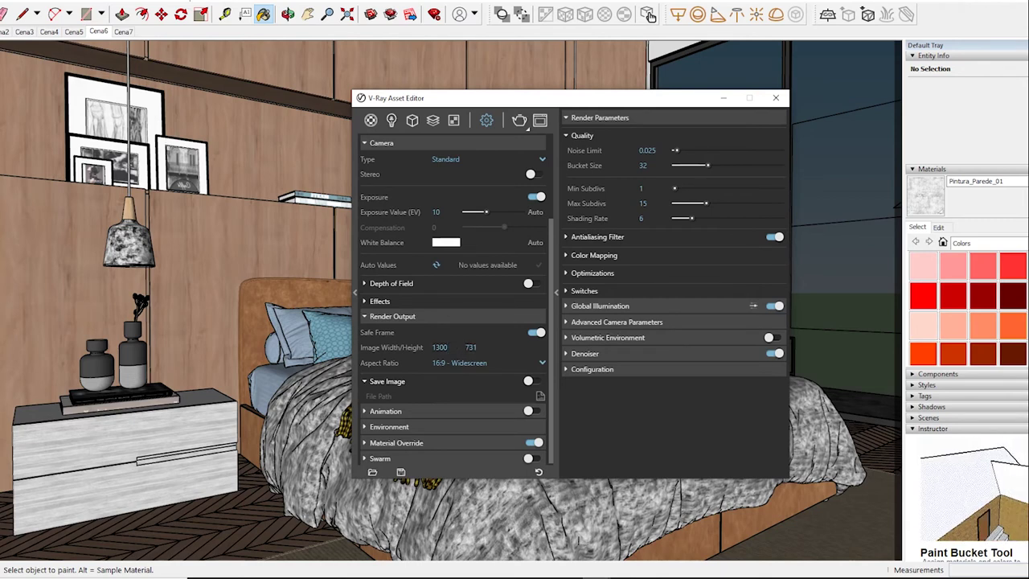
click(389, 426)
Step: Copy the Background environment texture into the enabled GI environment slot
scroll(389, 426, down, 2)
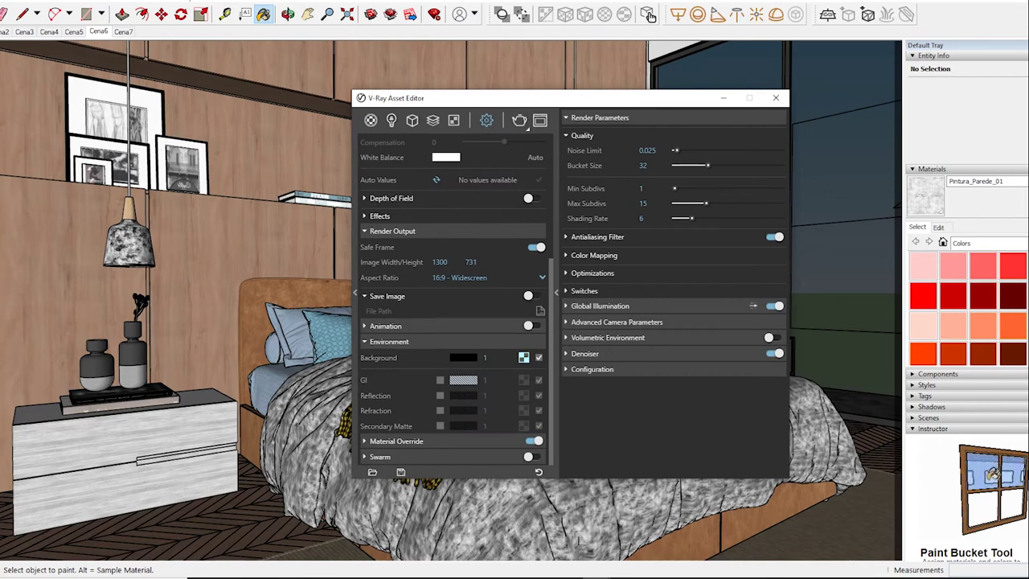
right_click(522, 357)
click(534, 396)
click(440, 379)
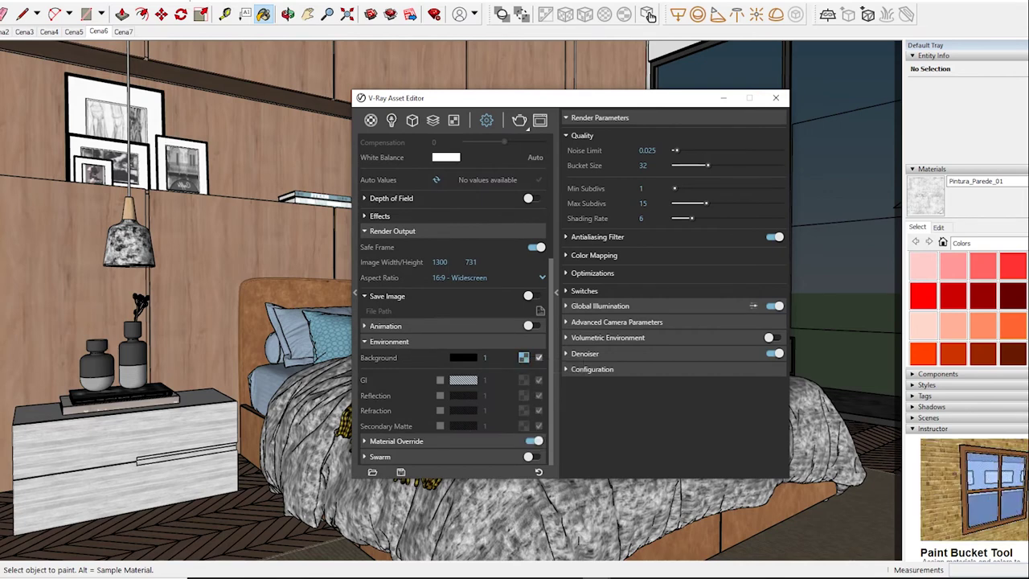
right_click(524, 380)
click(547, 394)
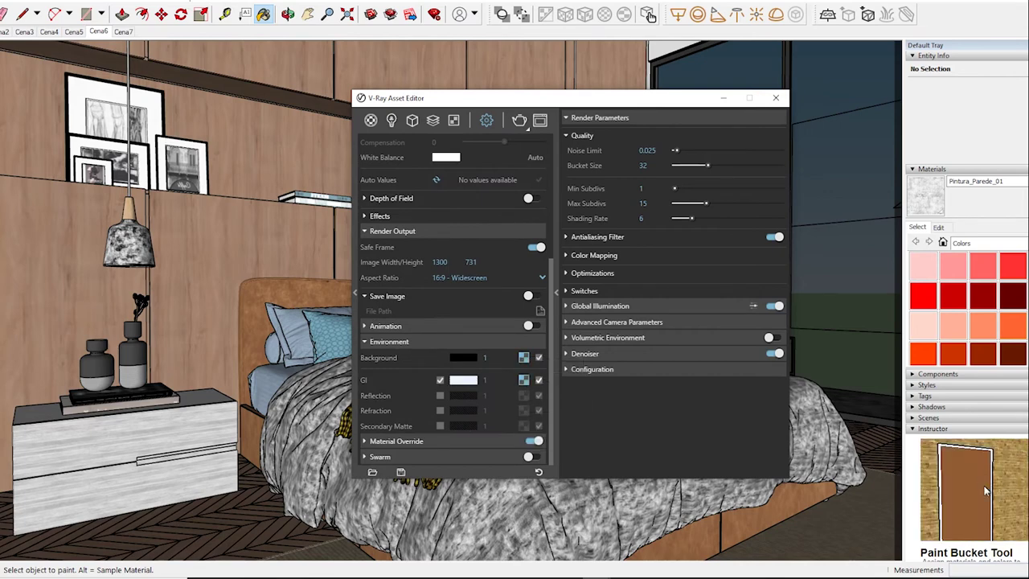
Step: Set Noise Limit 0.01, Bucket Size 72 and Max Subdivs 24
scroll(450, 305, up, 3)
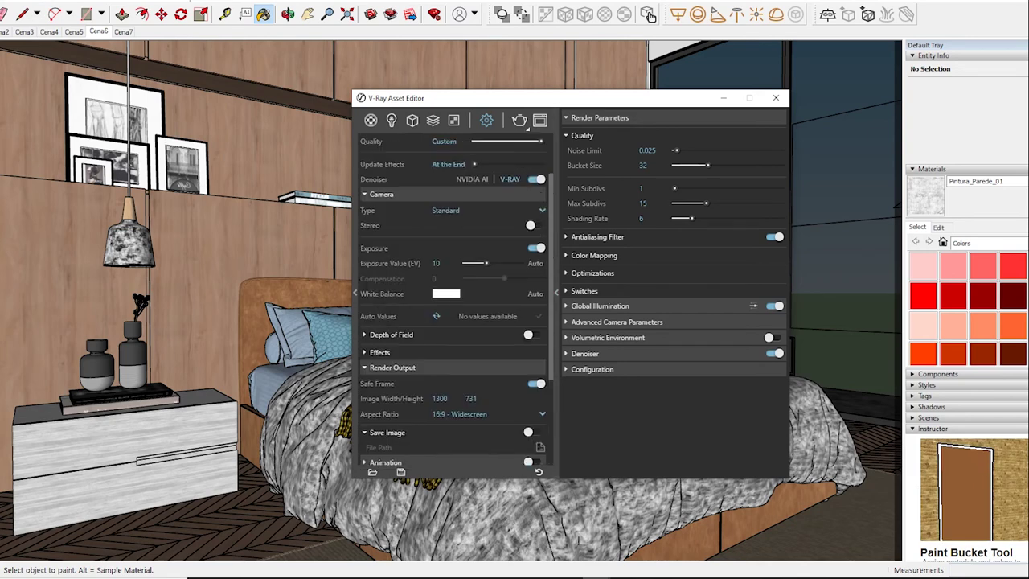
scroll(450, 305, up, 2)
key(BackSpace)
key(BackSpace)
text(1)
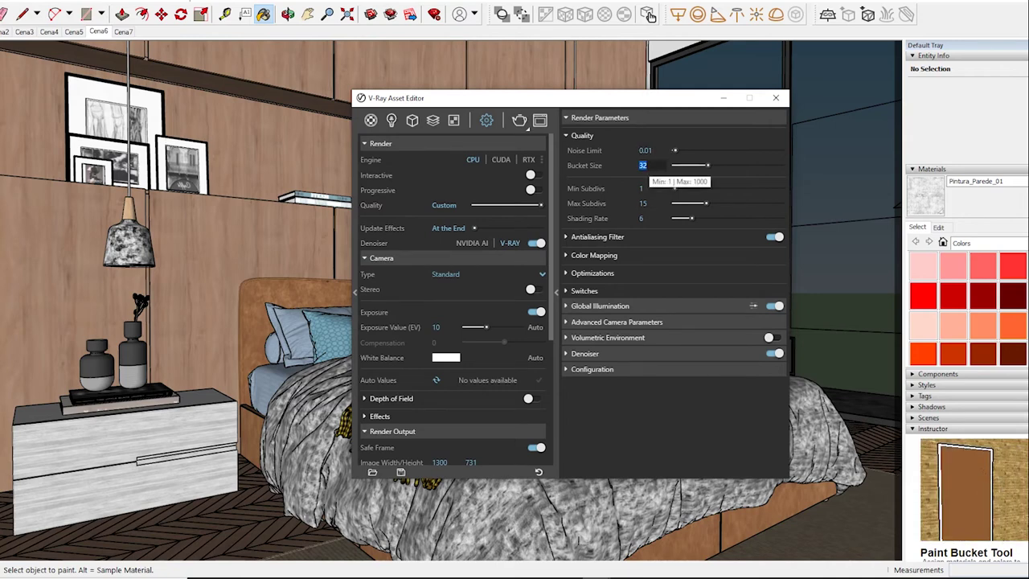
text(7)
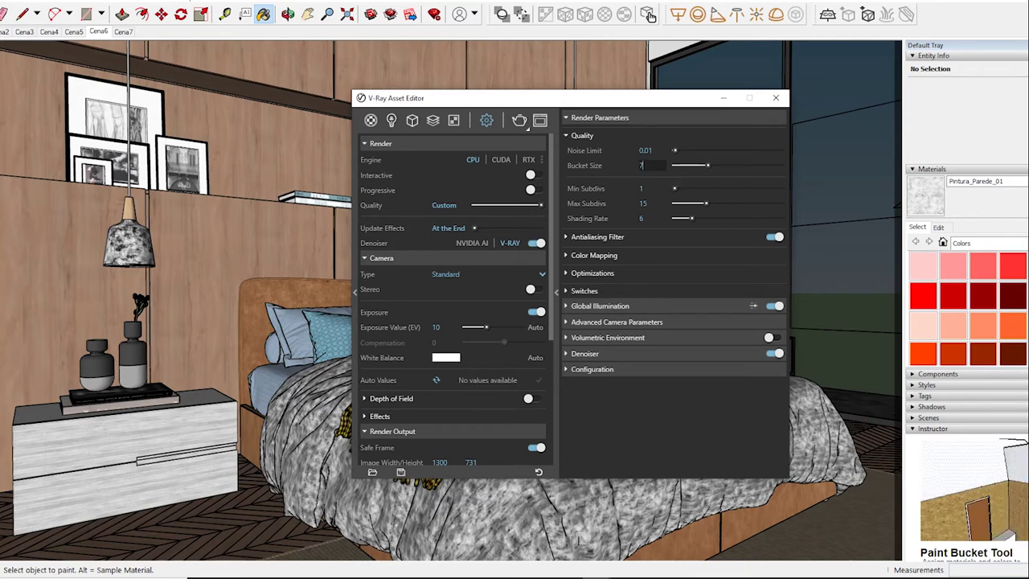
key(Tab)
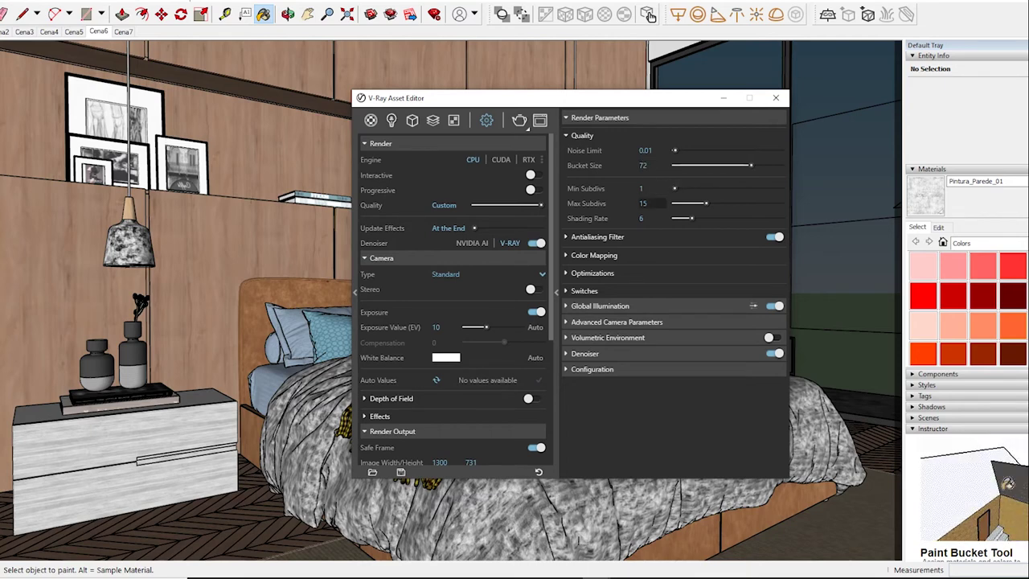
text(24)
key(Tab)
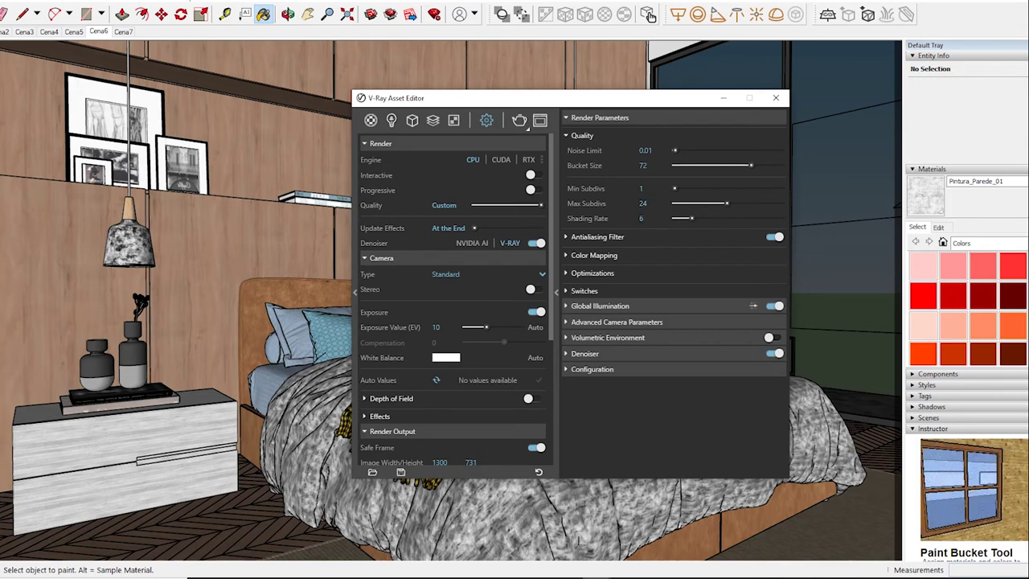
click(597, 236)
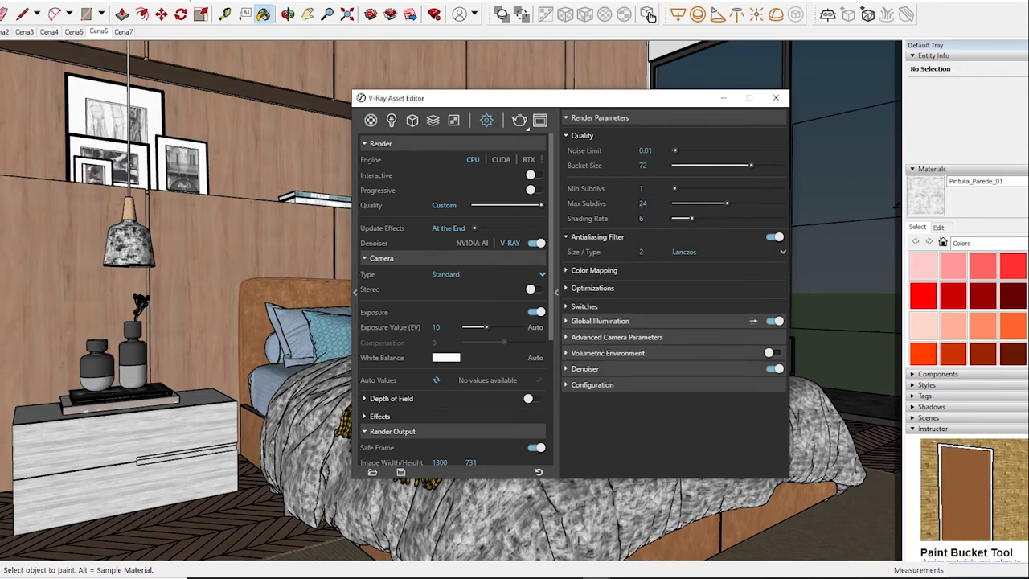
Step: Set the antialiasing filter to Triangle with size 1
text(1)
key(Tab)
click(724, 252)
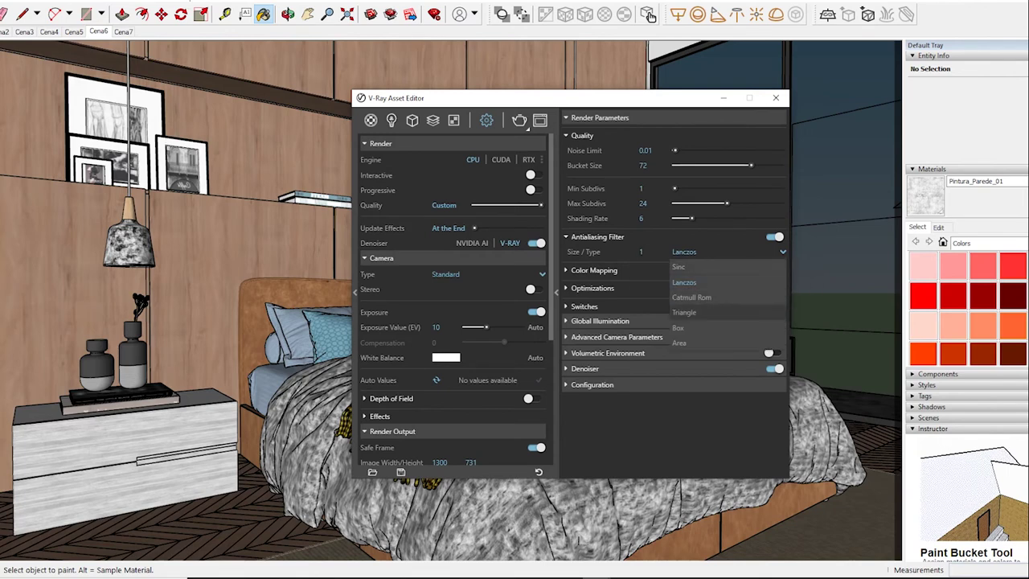
click(700, 327)
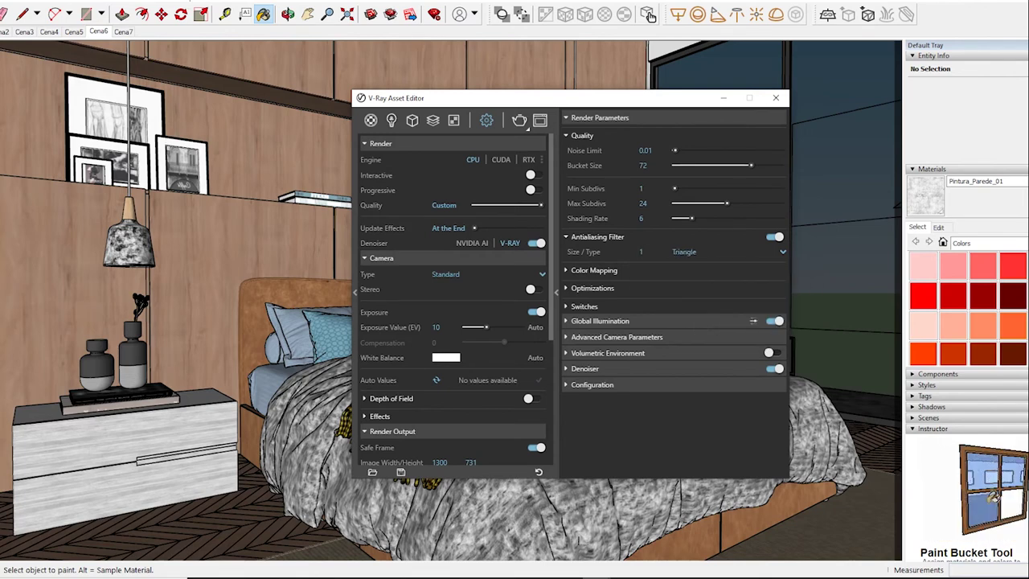
Step: Keep Irradiance map for primary rays and Light cache for secondary rays
click(600, 321)
click(699, 337)
click(656, 368)
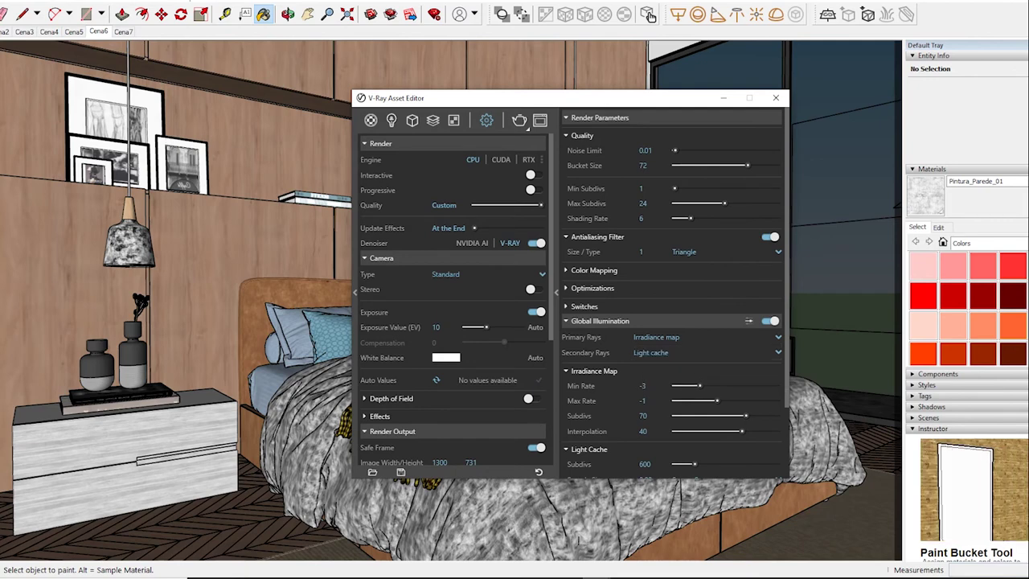
click(699, 352)
click(650, 398)
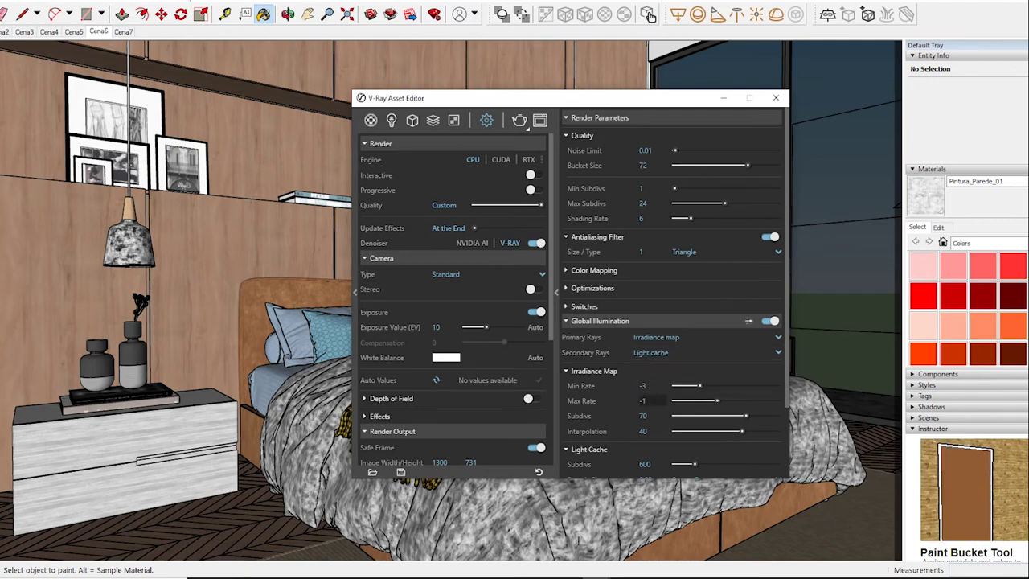
Step: Set Irradiance Map Subdivs 80, Interpolation 50 and Light Cache Subdivs 1200
click(643, 416)
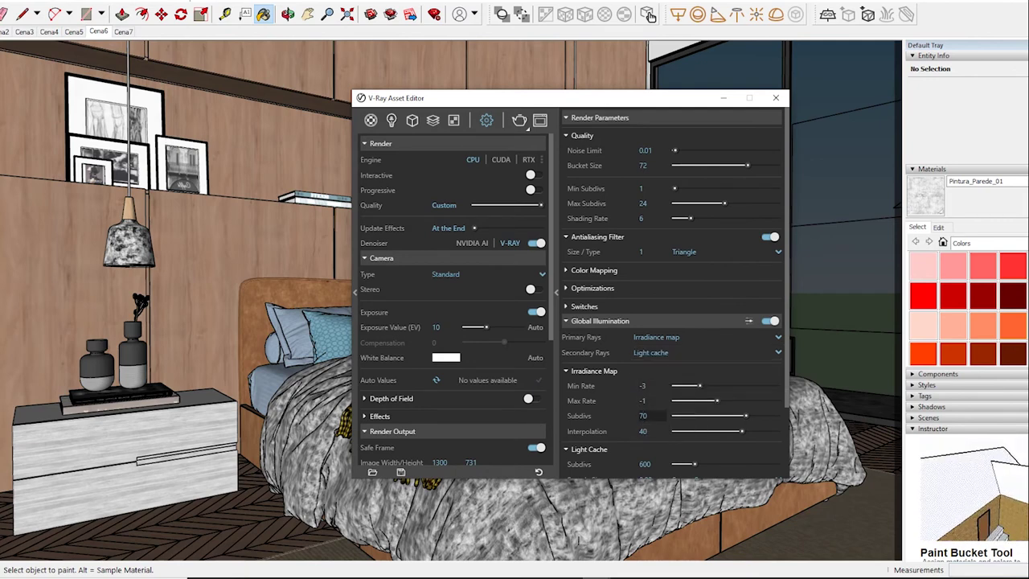
key(BackSpace)
key(BackSpace)
text(80)
key(Return)
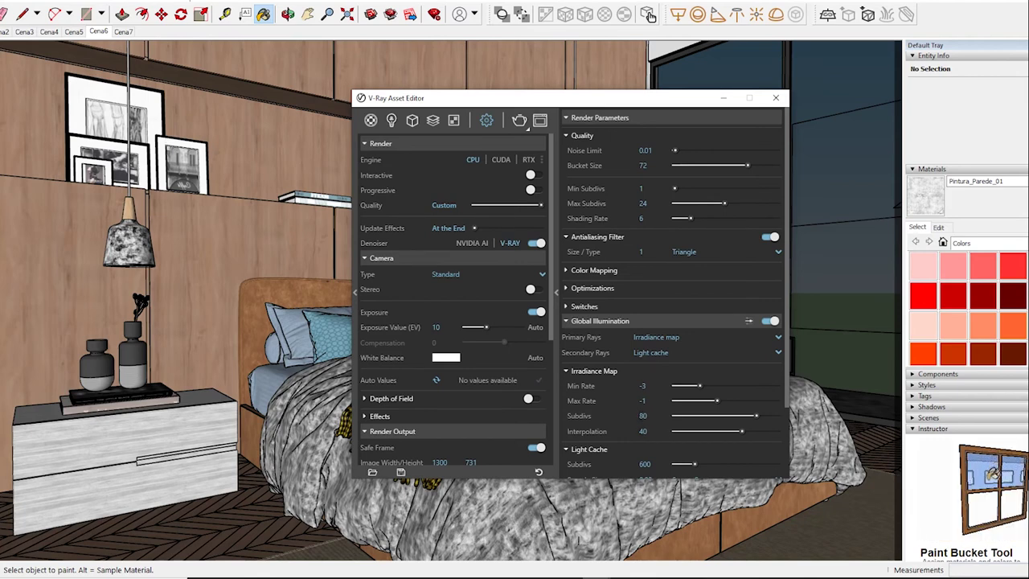
text(5)
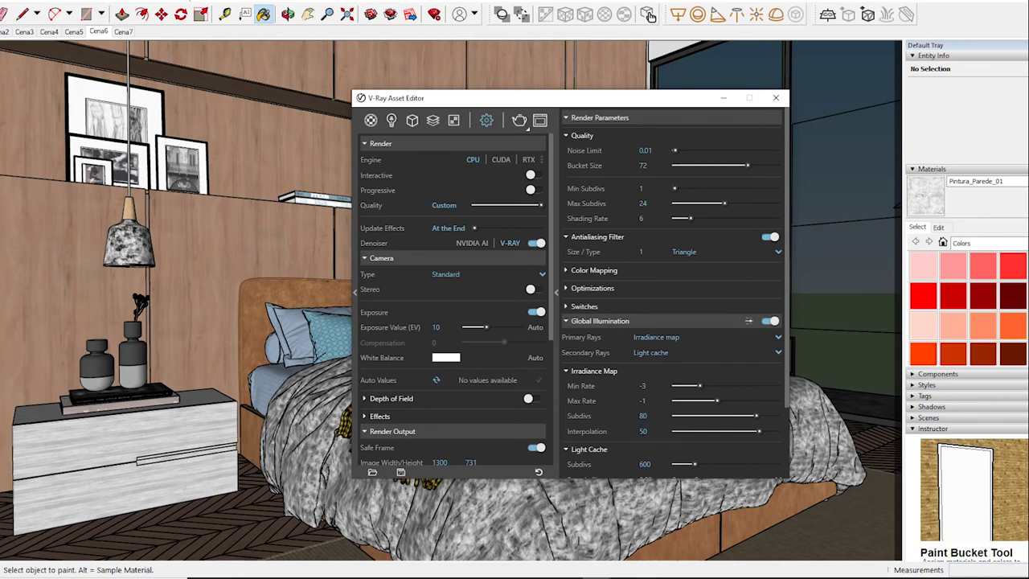
scroll(673, 295, down, 3)
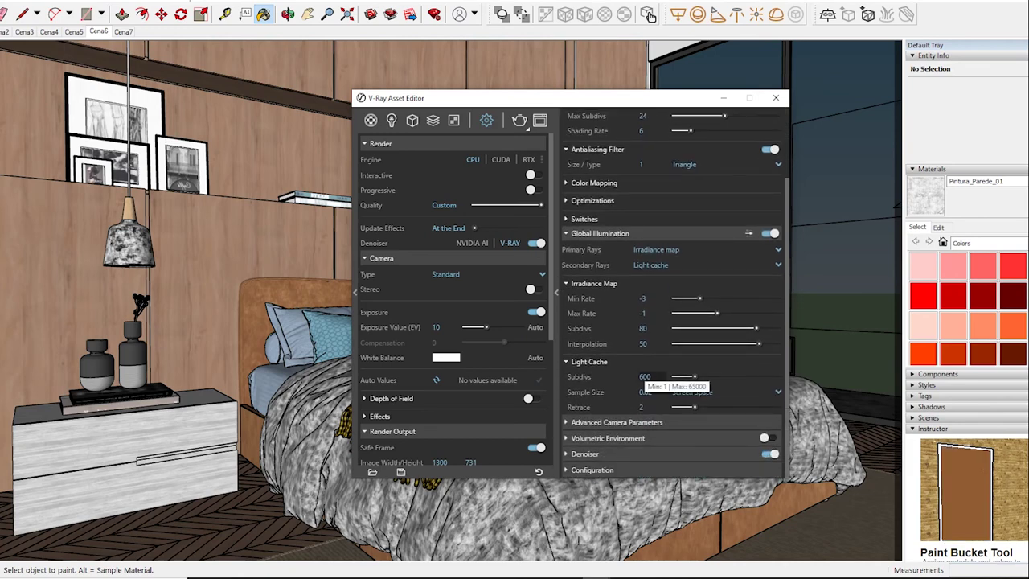
click(645, 376)
text(12)
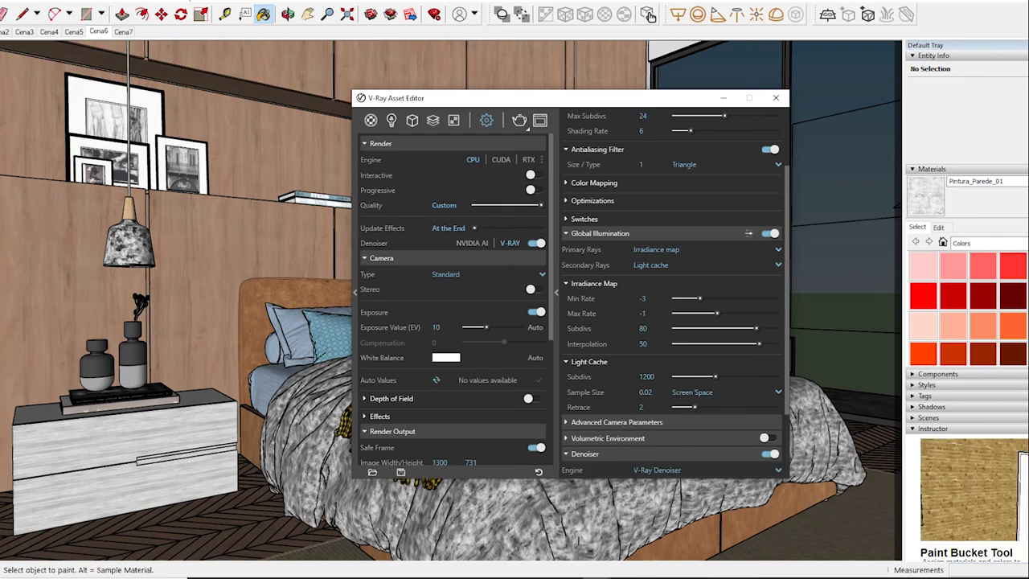
scroll(643, 338, up, 2)
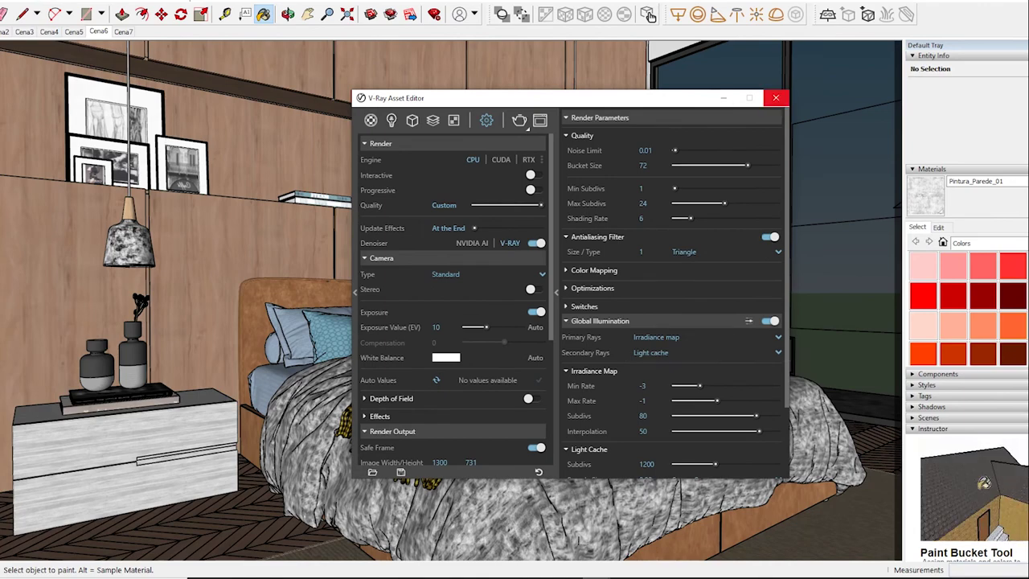
Step: Close the V-Ray editor, switch back to Select, and render the bedroom view
click(776, 97)
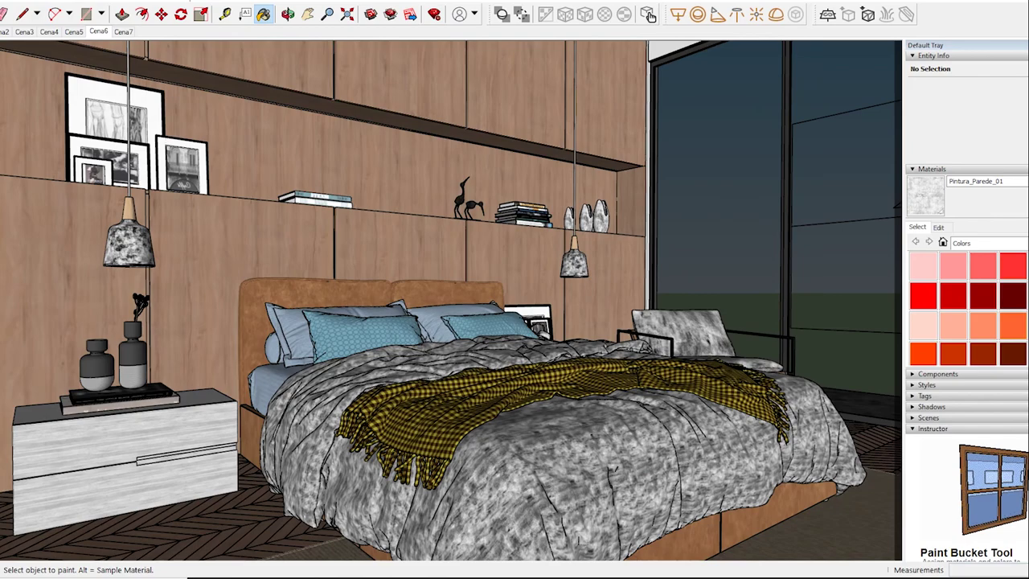
key(space)
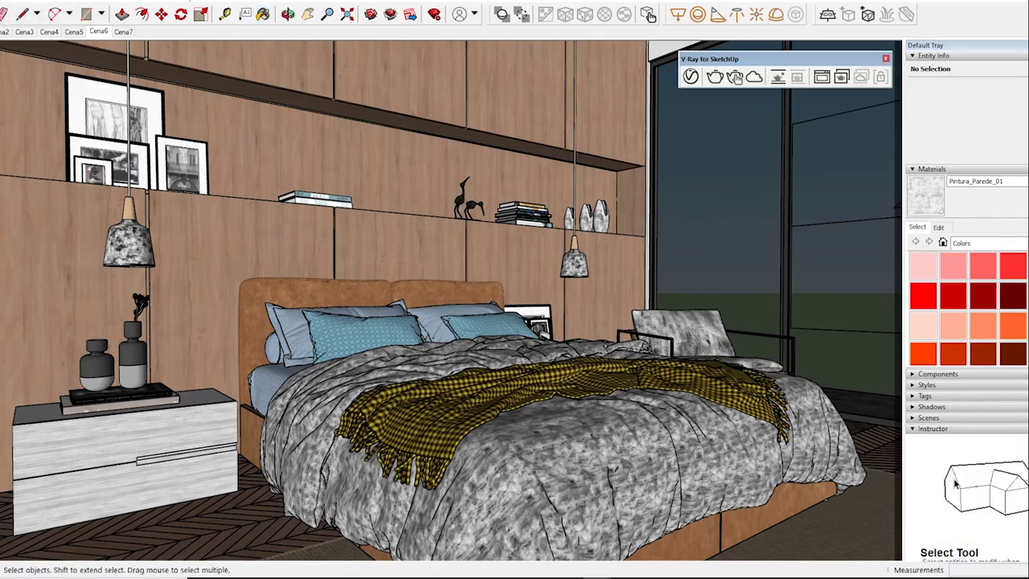
click(735, 77)
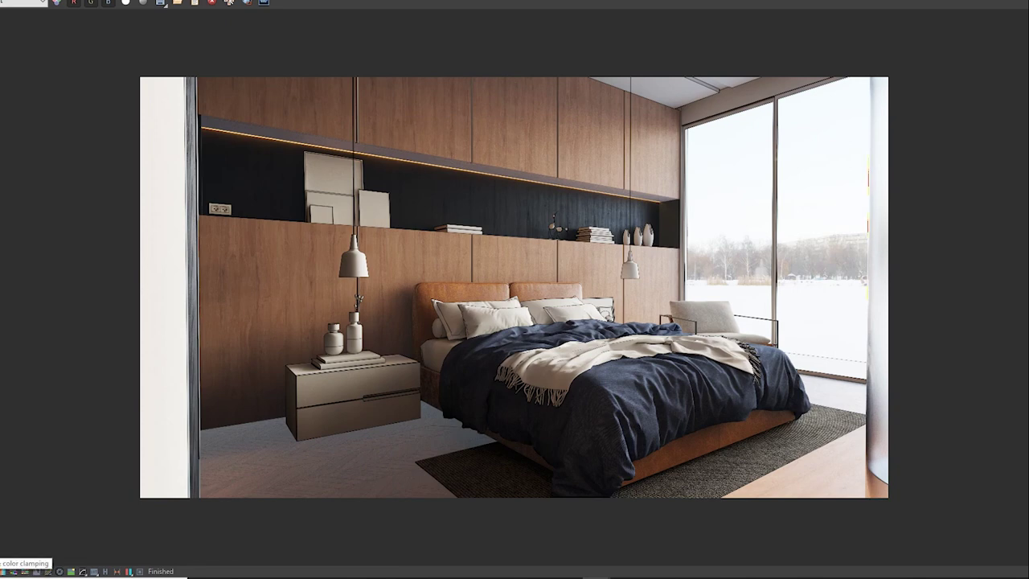
Step: Show Color Corrections in the frame buffer and toggle the Exposure correction off and back on
click(4, 572)
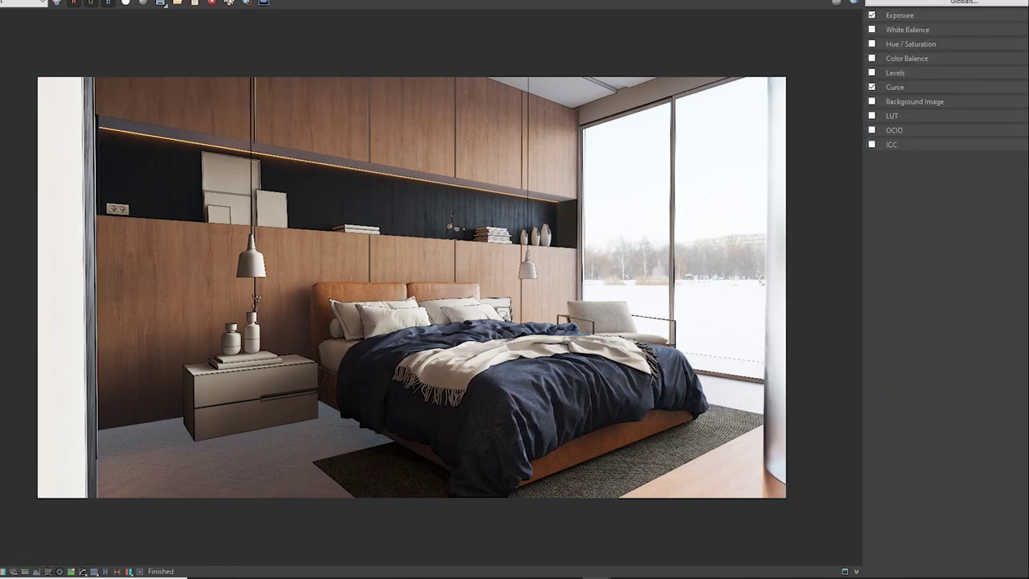
click(900, 15)
click(872, 15)
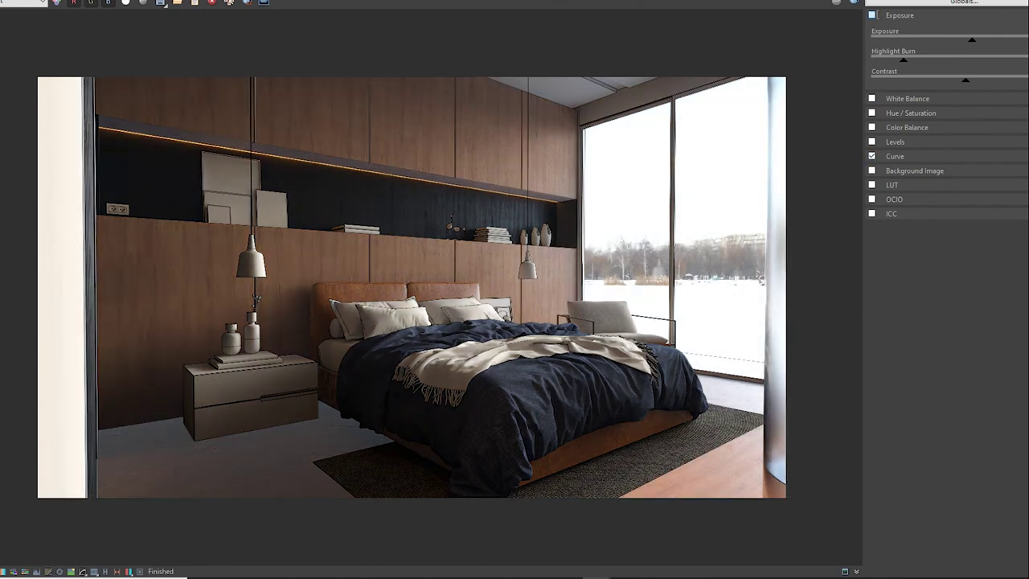
click(871, 15)
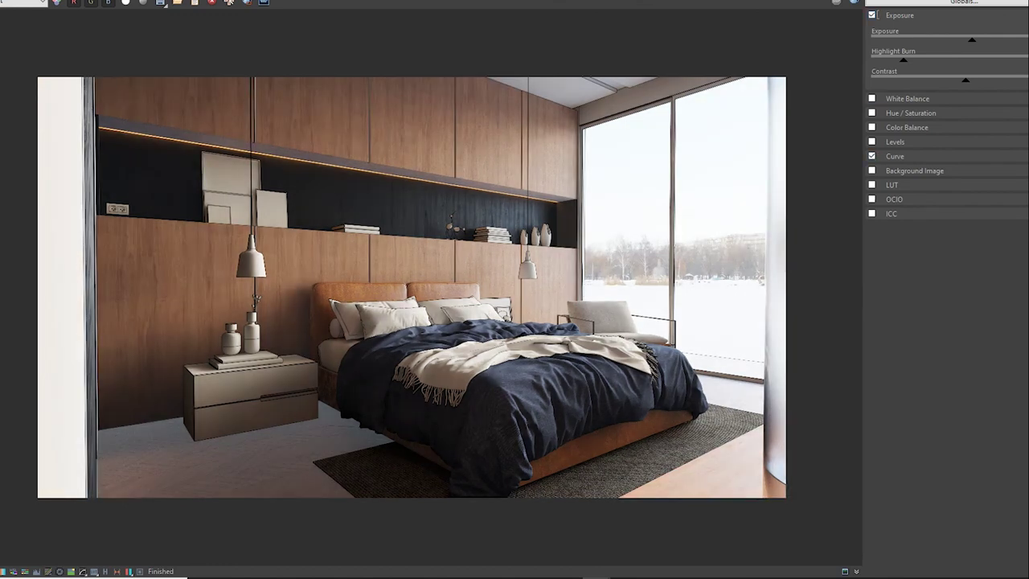